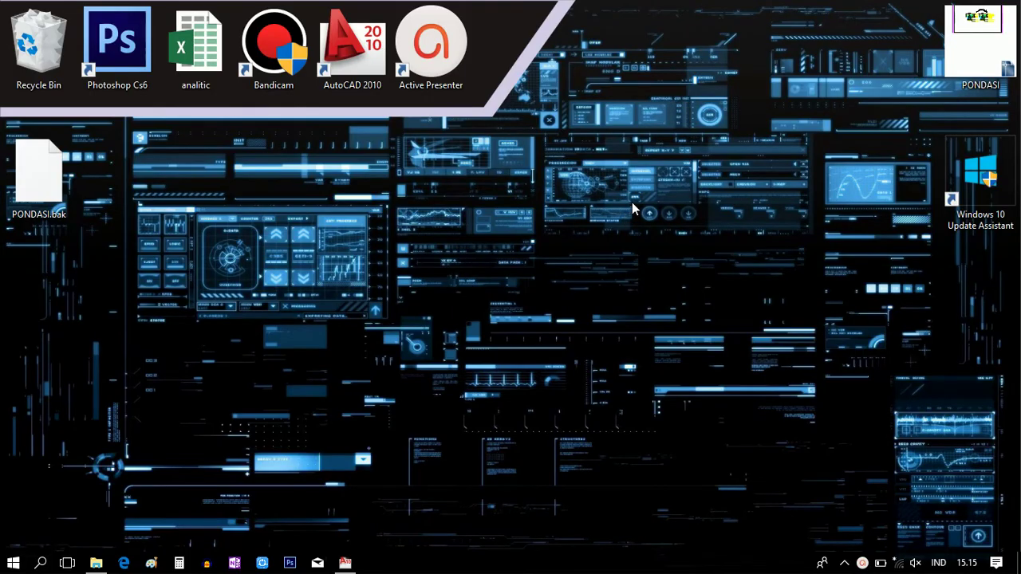
Restore the AutoCAD 2010 window showing TYPE 36 SMP N 1 PANTE CERMEN.dwg.
left_click(346, 563)
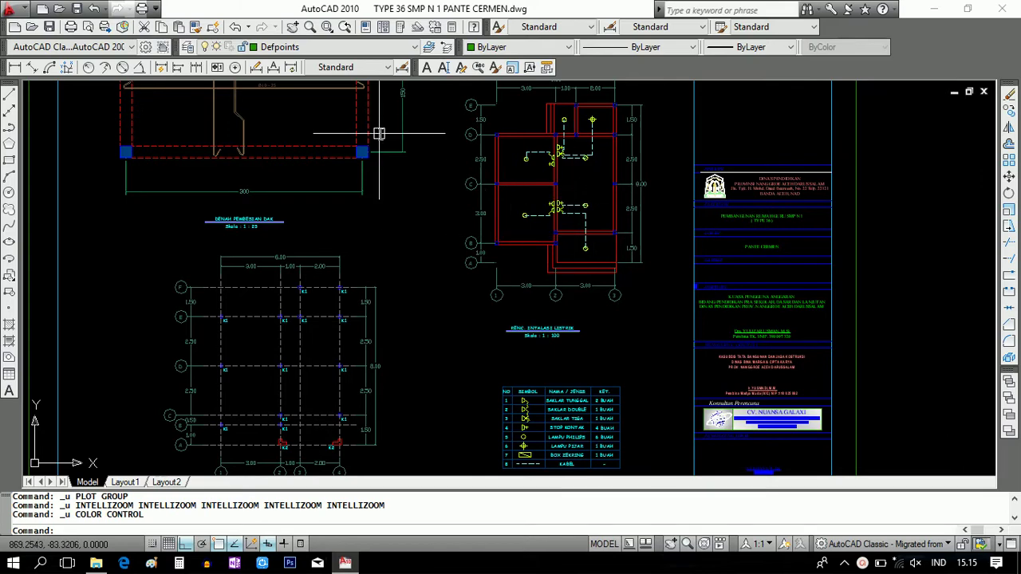
Fit the full drawing sheet in view and bring up the Plot - Model dialog with Ctrl+P.
scroll(624, 213, "down", 3)
scroll(622, 227, "up", 1)
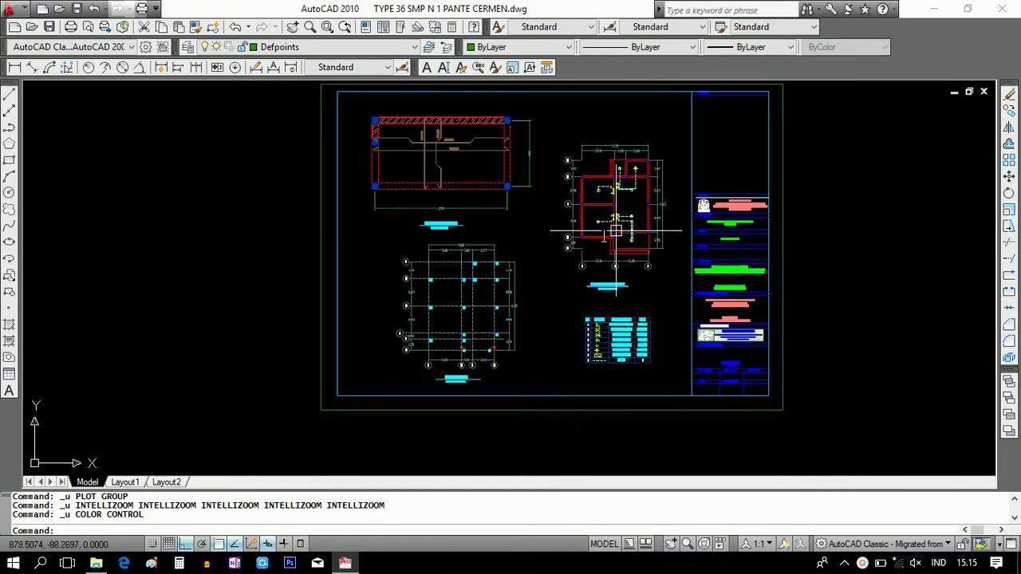
middle_click_drag(622, 227, 519, 277)
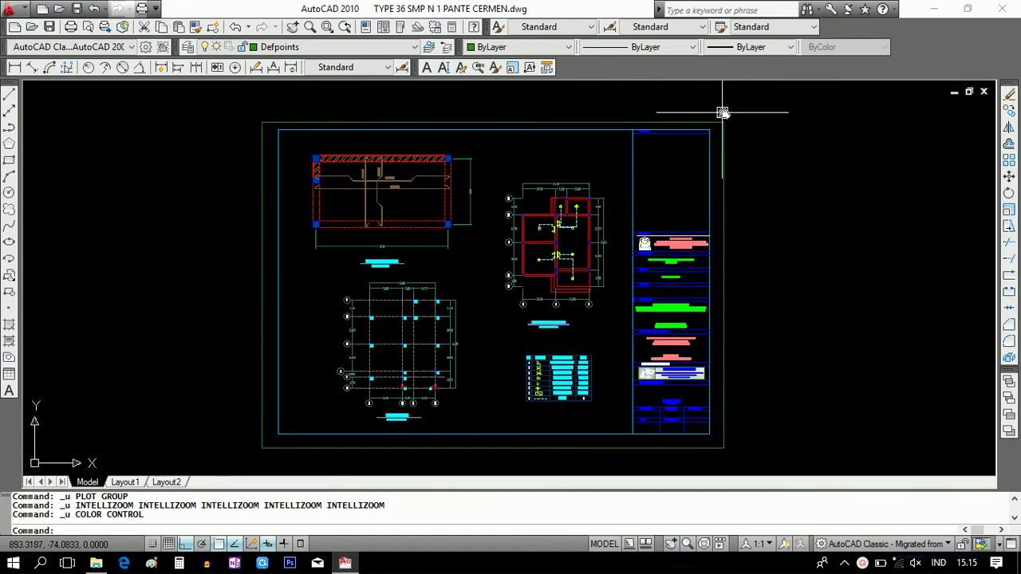
mouse_move(463, 296)
middle_mouse_down()
mouse_move(455, 284)
mouse_move(443, 302)
middle_mouse_up()
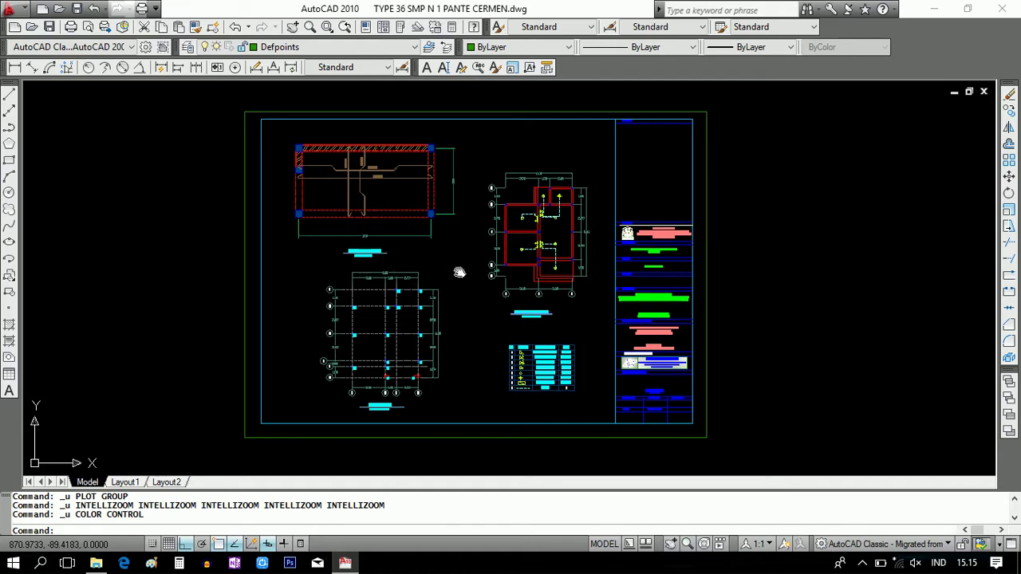
key("ctrl+p")
key("Return")
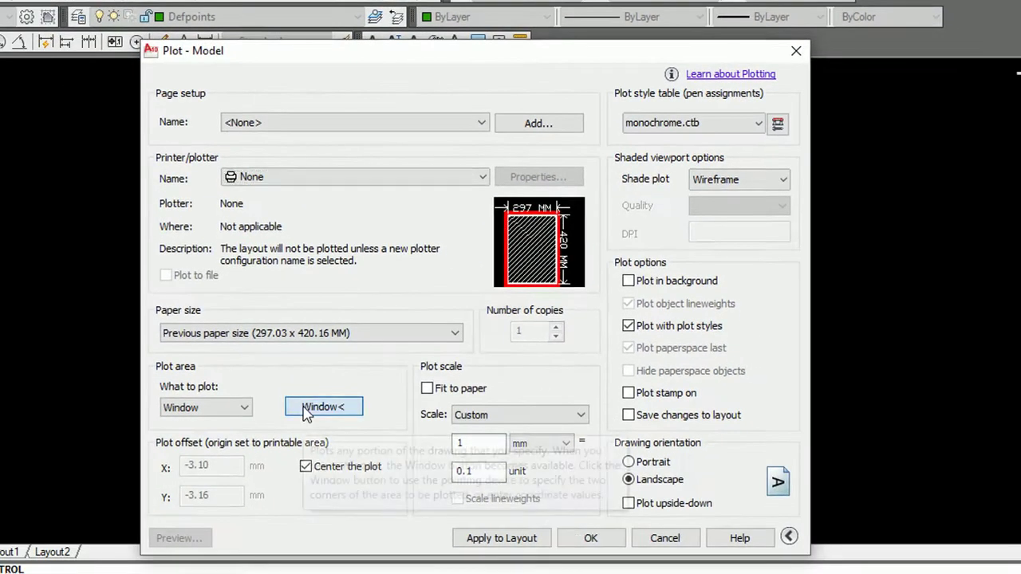
Set the plot area to a window framing the sheet from top-left to lower-right corner.
left_click(330, 406)
left_click(148, 97)
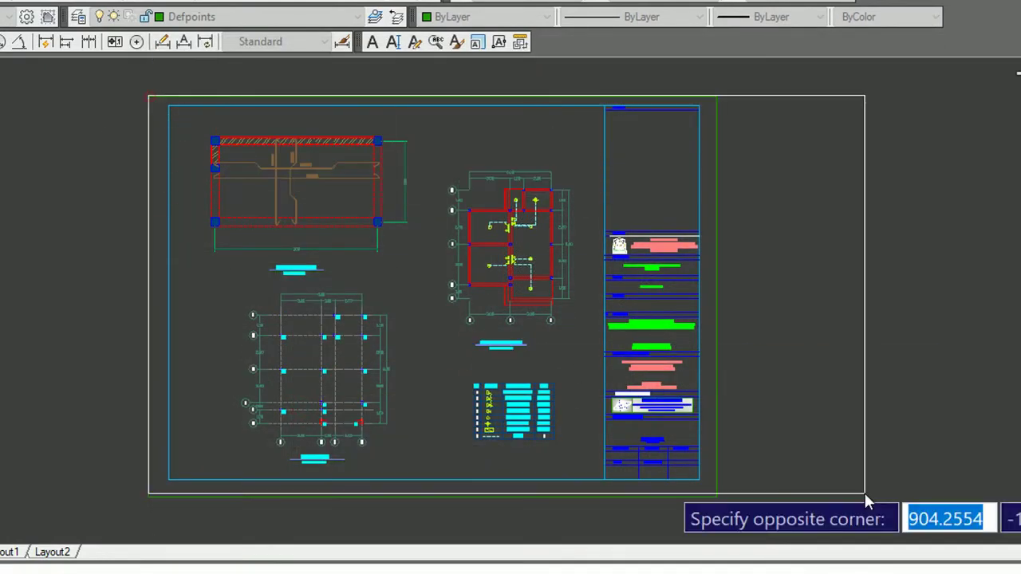
left_click(717, 498)
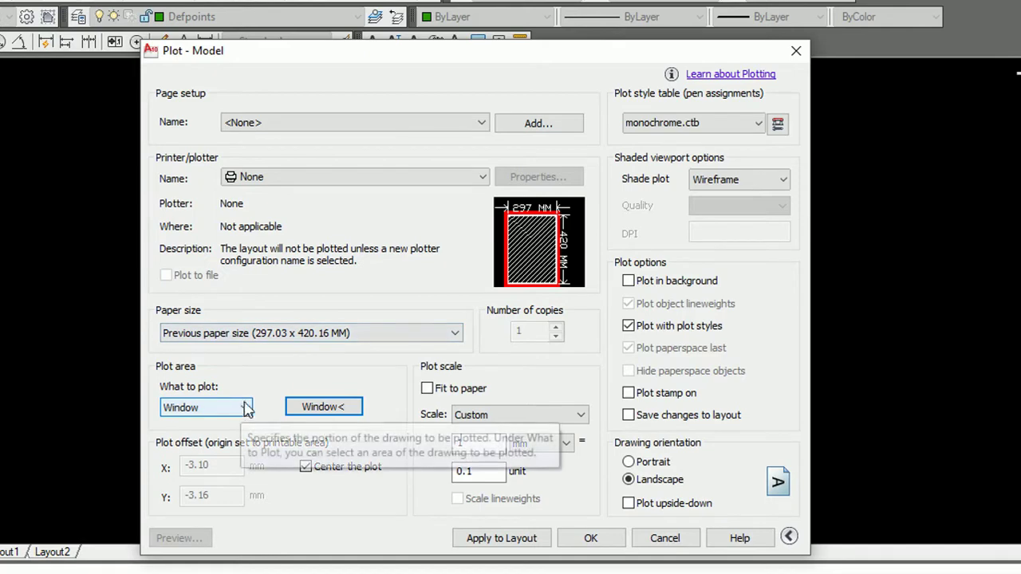
Choose Nitro PDF Creator (Pro 10) as printer and preview, continuing past the annotation scale warning.
left_click(331, 175)
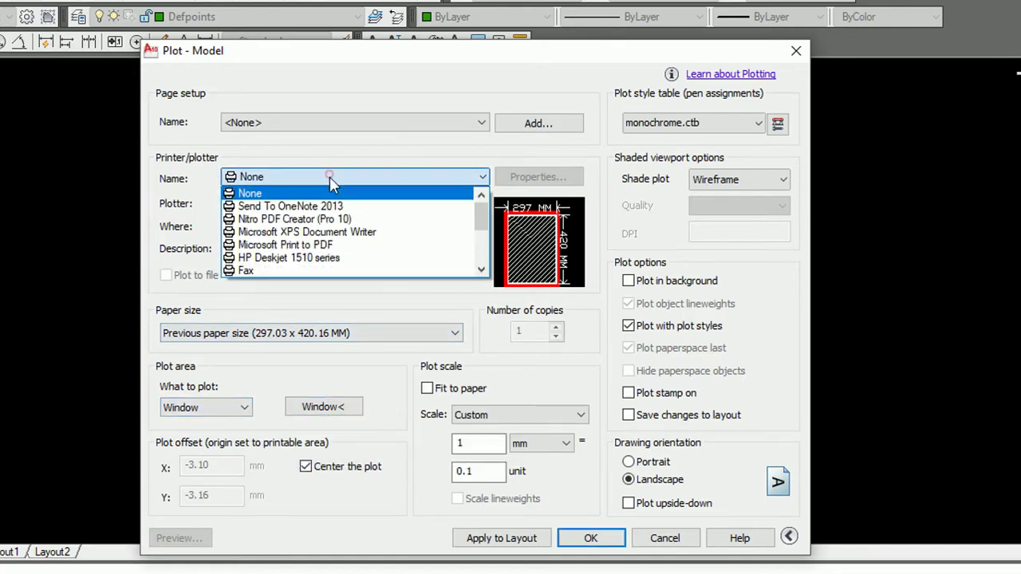
left_click(301, 220)
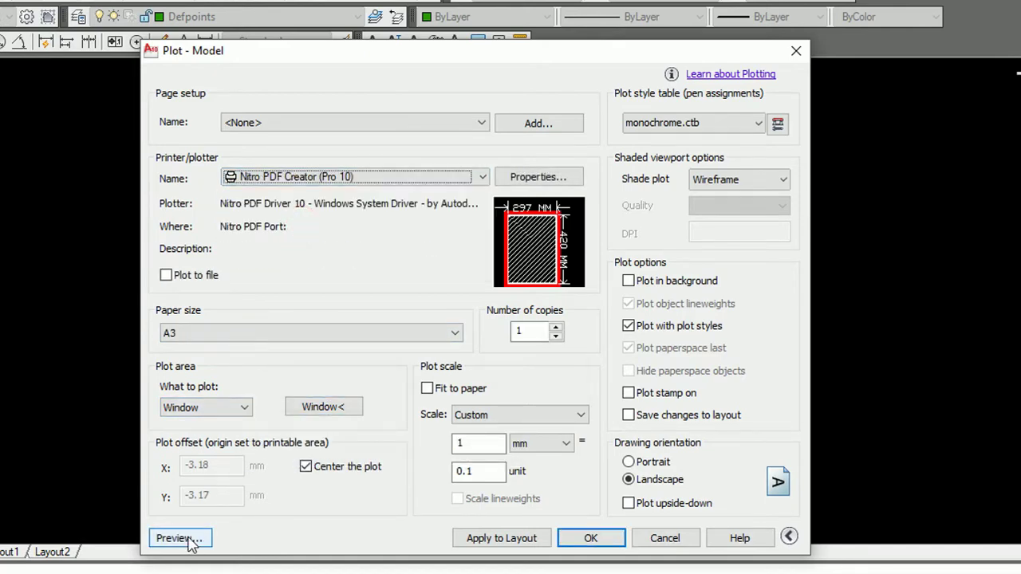
left_click(189, 541)
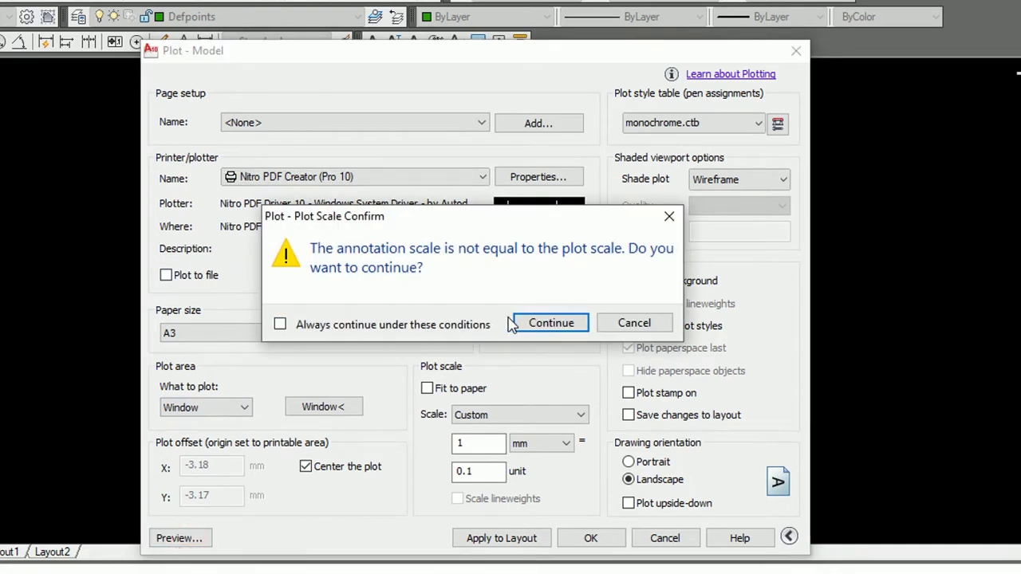
left_click(513, 324)
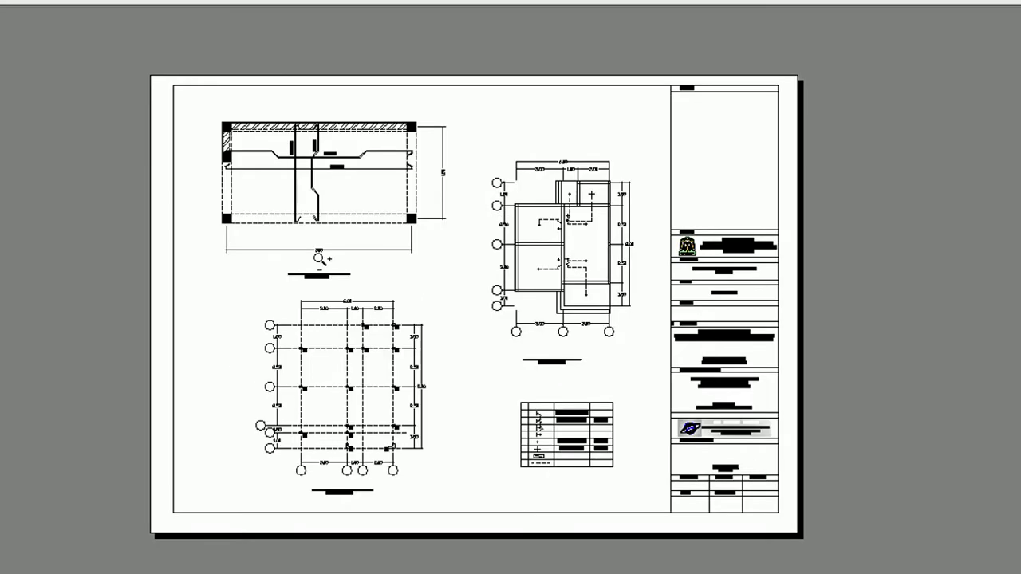
Zoom around the preview to inspect the reinforcement plan and the electrical plan's central switches.
scroll(267, 173, "up", 2)
scroll(207, 151, "up", 4)
mouse_move(207, 152)
middle_mouse_down()
mouse_move(358, 364)
mouse_move(154, 214)
middle_mouse_up()
scroll(154, 214, "down", 2)
middle_click_drag(592, 343, 450, 275)
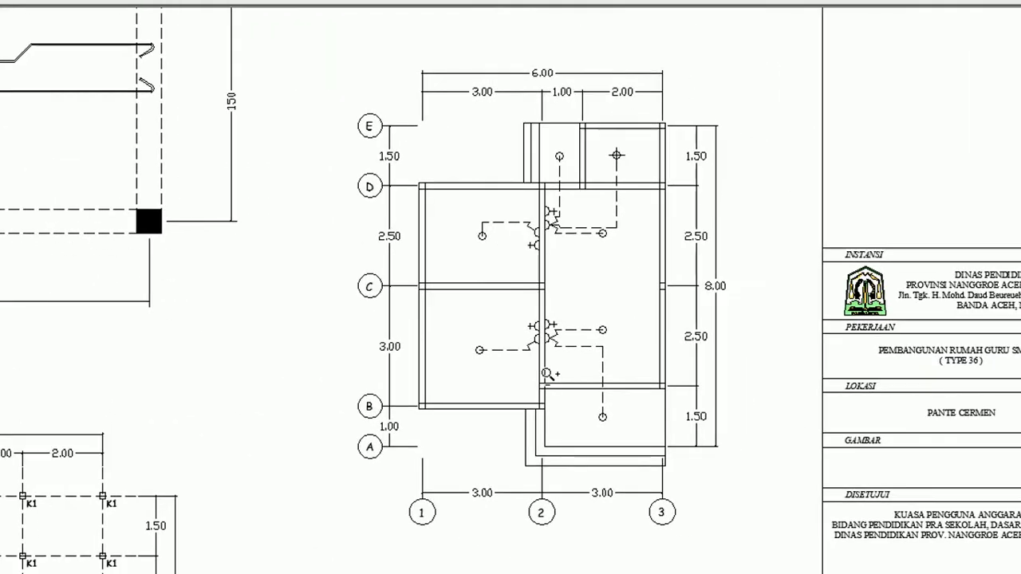
middle_click_drag(547, 374, 504, 260)
scroll(568, 76, "up", 1)
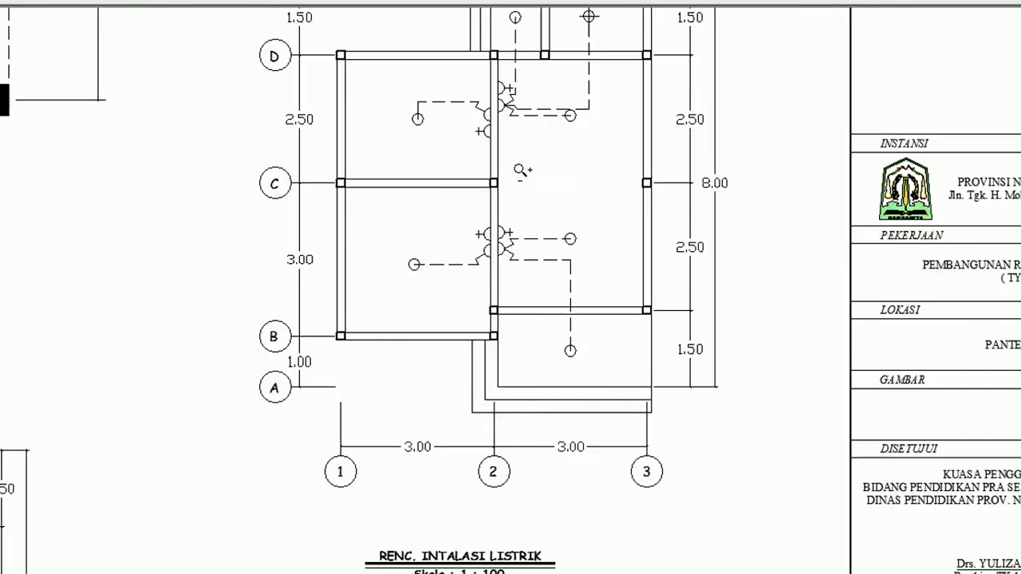
scroll(490, 170, "up", 4)
scroll(481, 210, "up", 2)
mouse_move(481, 210)
middle_mouse_down()
mouse_move(419, 309)
mouse_move(366, 510)
middle_mouse_up()
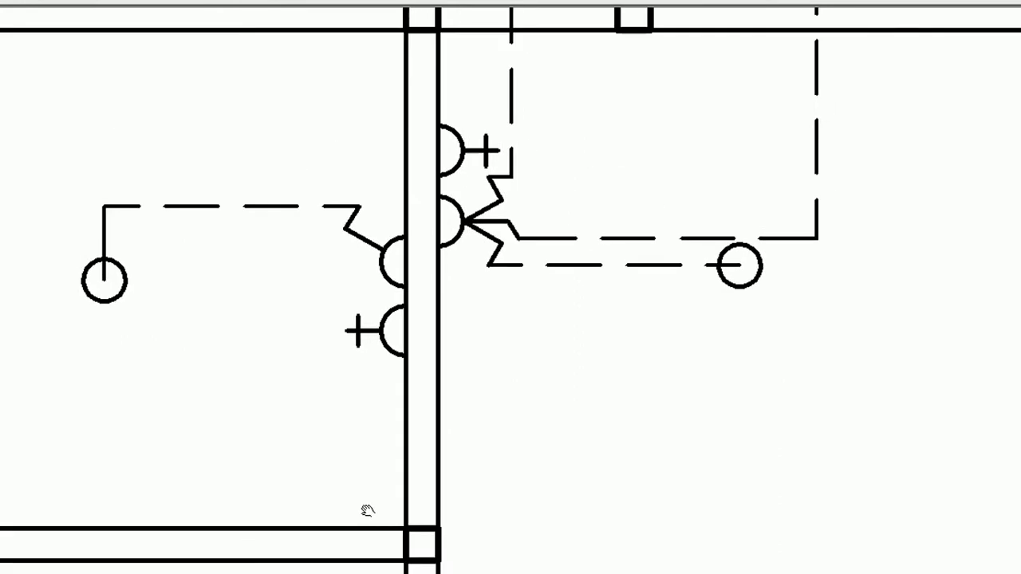
scroll(439, 285, "down", 3)
Check grids A, B, 1–3 and the column plan, then close the preview back to Plot.
mouse_move(431, 387)
middle_mouse_down()
mouse_move(449, 328)
mouse_move(568, 102)
middle_mouse_up()
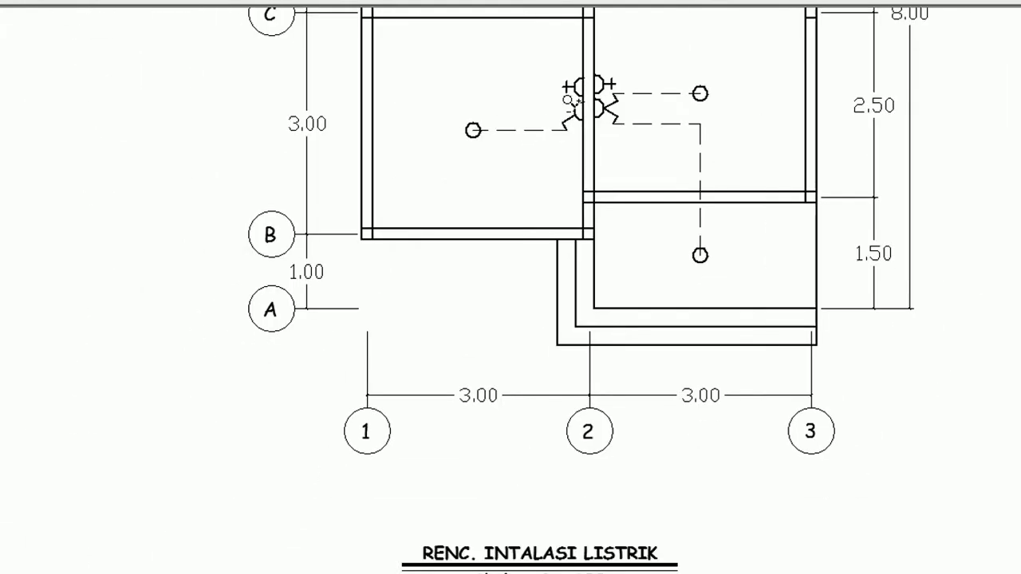
middle_click_drag(487, 319, 603, 68)
scroll(480, 265, "down", 3)
scroll(470, 231, "up", 2)
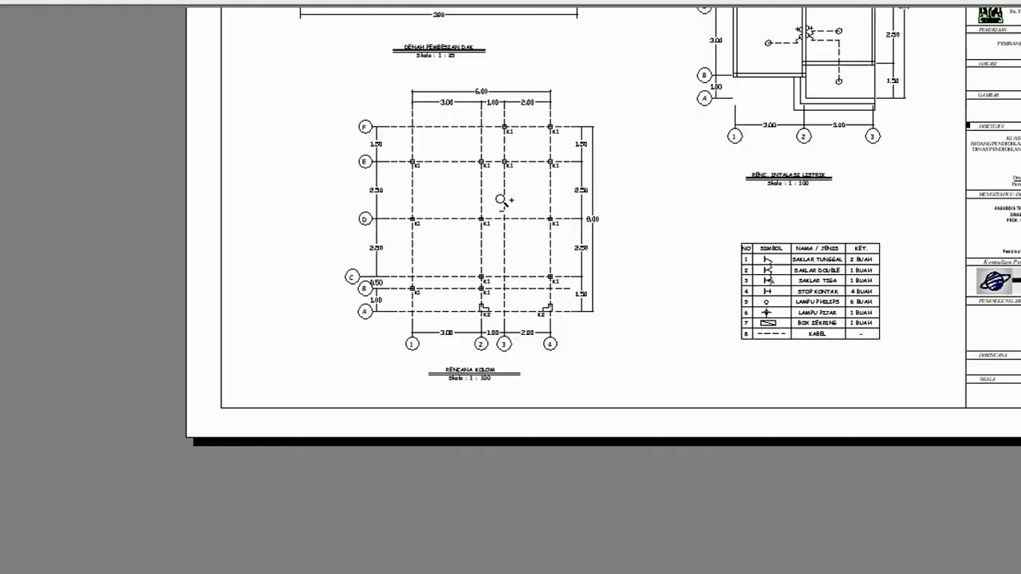
scroll(460, 192, "up", 1)
middle_click_drag(479, 152, 416, 255)
middle_click_drag(628, 226, 234, 413)
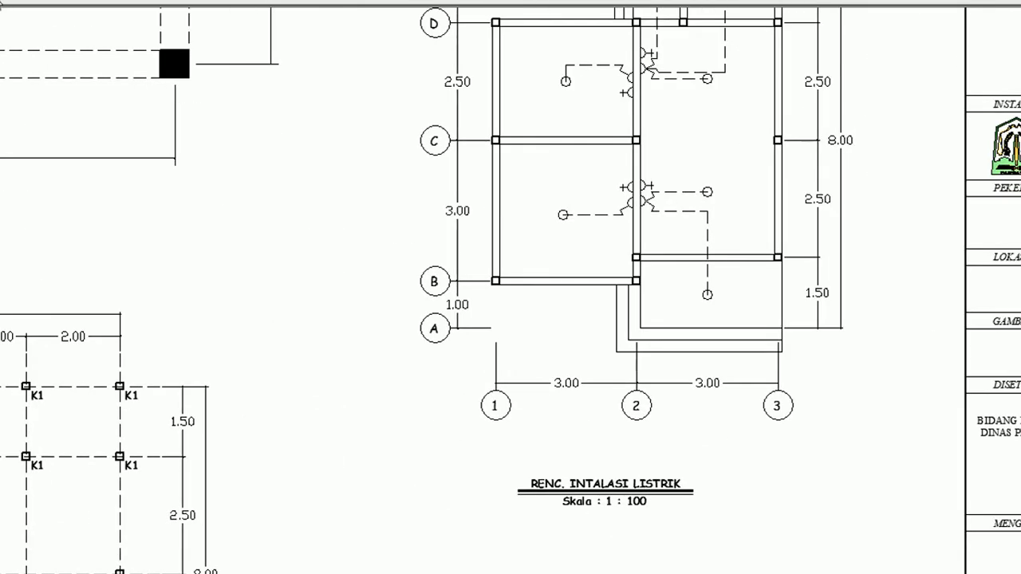
left_click(96, 11)
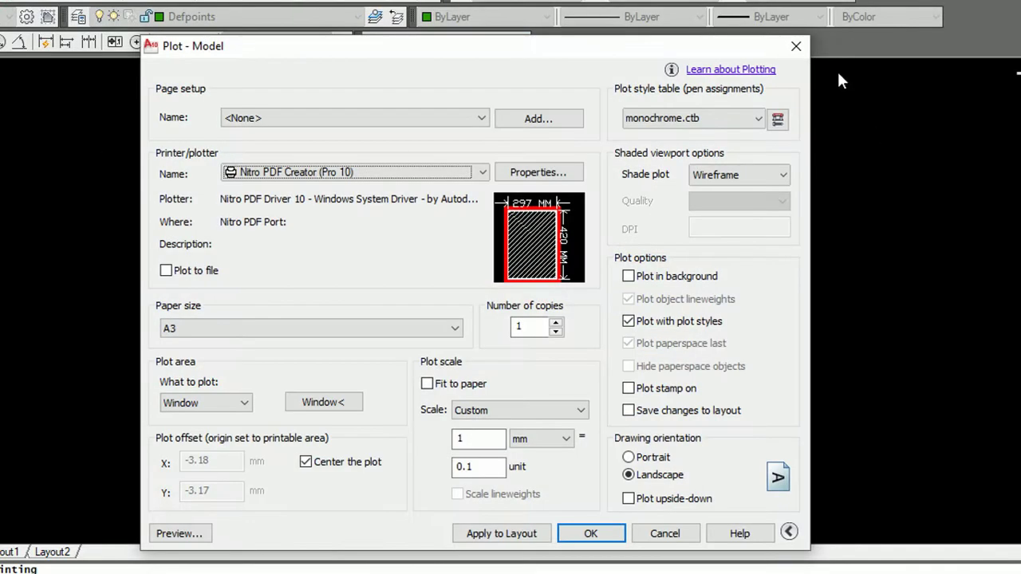
left_click(798, 48)
scroll(526, 222, "up", 3)
scroll(518, 224, "up", 3)
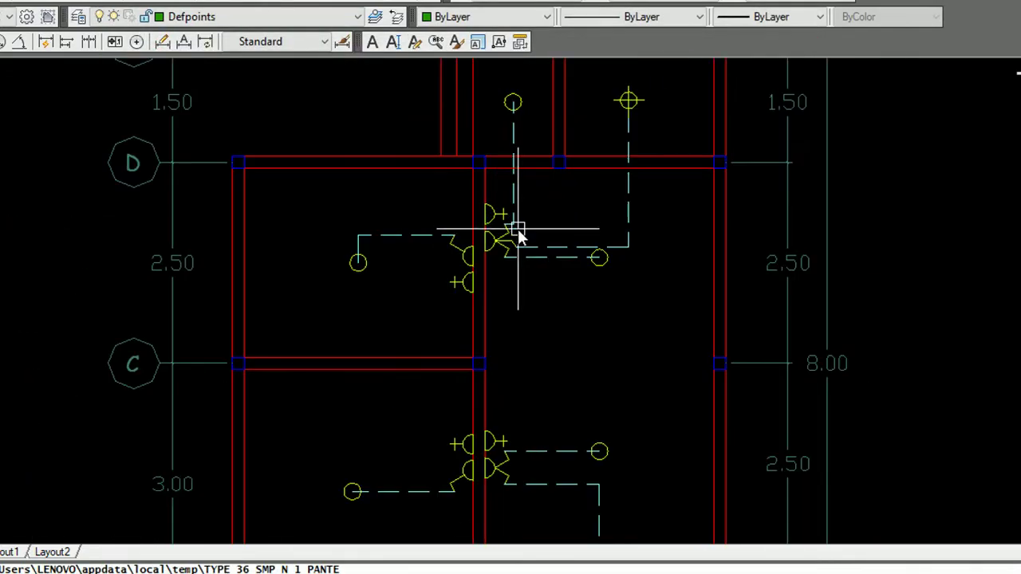
scroll(535, 255, "up", 1)
scroll(543, 279, "up", 2)
scroll(499, 221, "down", 3)
middle_click_drag(490, 187, 347, 258)
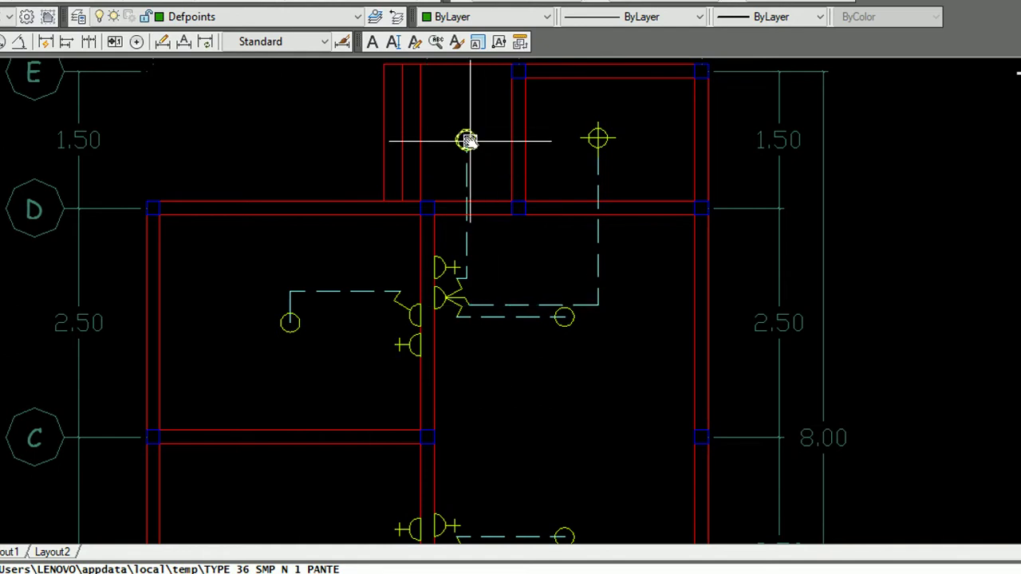
middle_click_drag(437, 372, 439, 167)
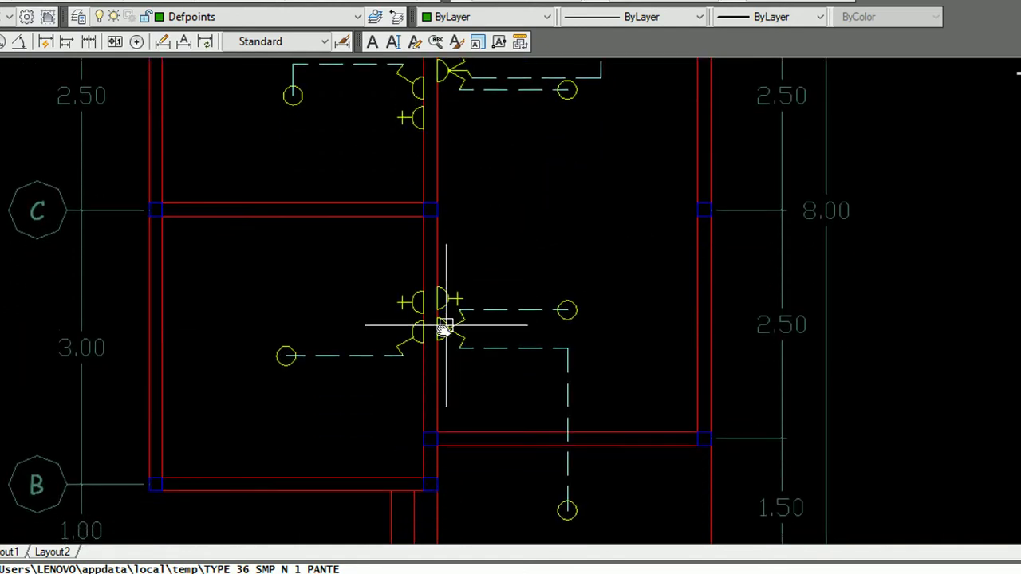
middle_click_drag(444, 326, 403, 218)
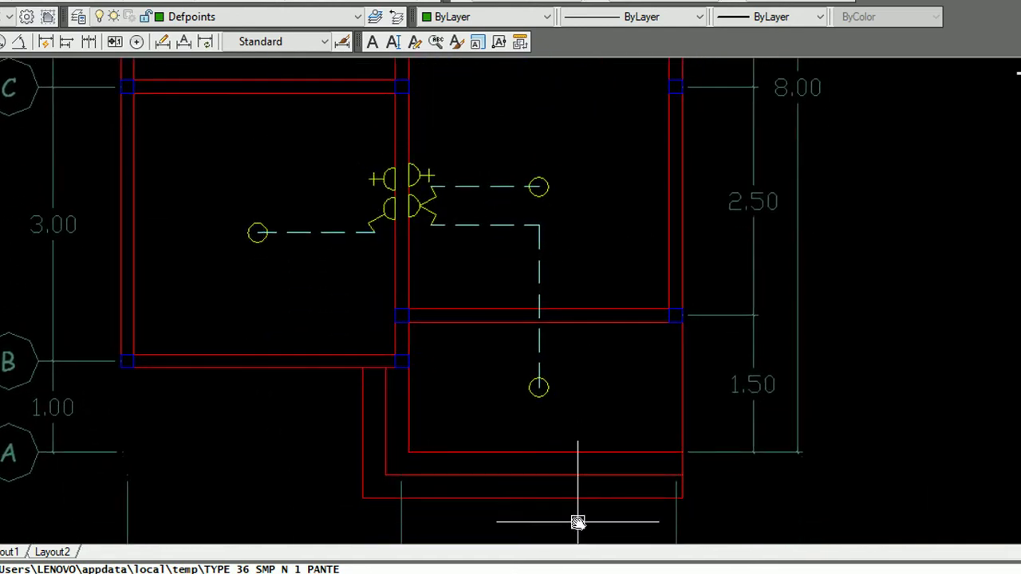
middle_click_drag(338, 248, 351, 221)
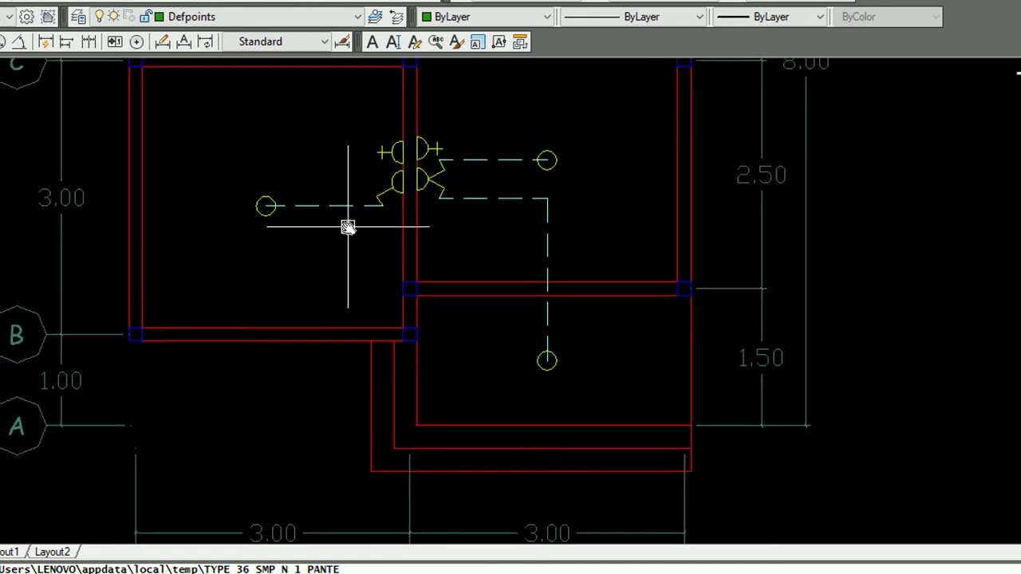
scroll(346, 205, "up", 5)
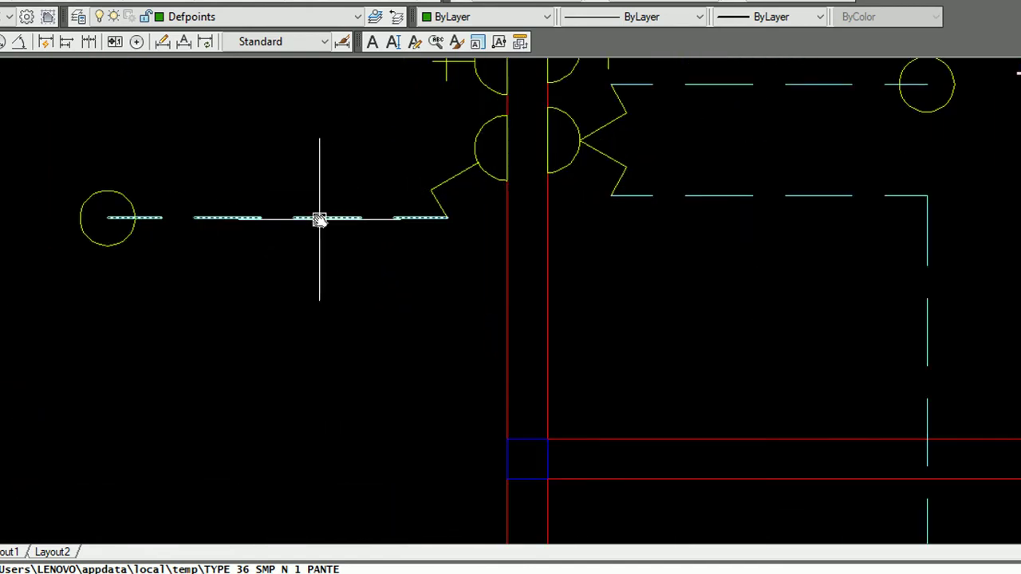
left_click(319, 218)
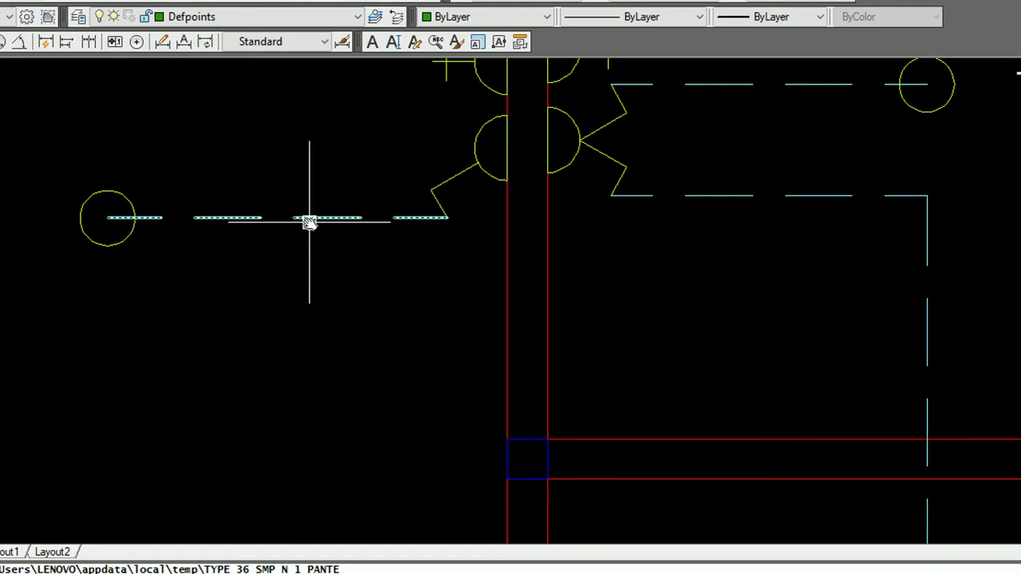
Cancel the pending move and select the dashed cables by the left lamp, upper and vertical runs.
key("Escape")
left_click(325, 218)
left_click(668, 196)
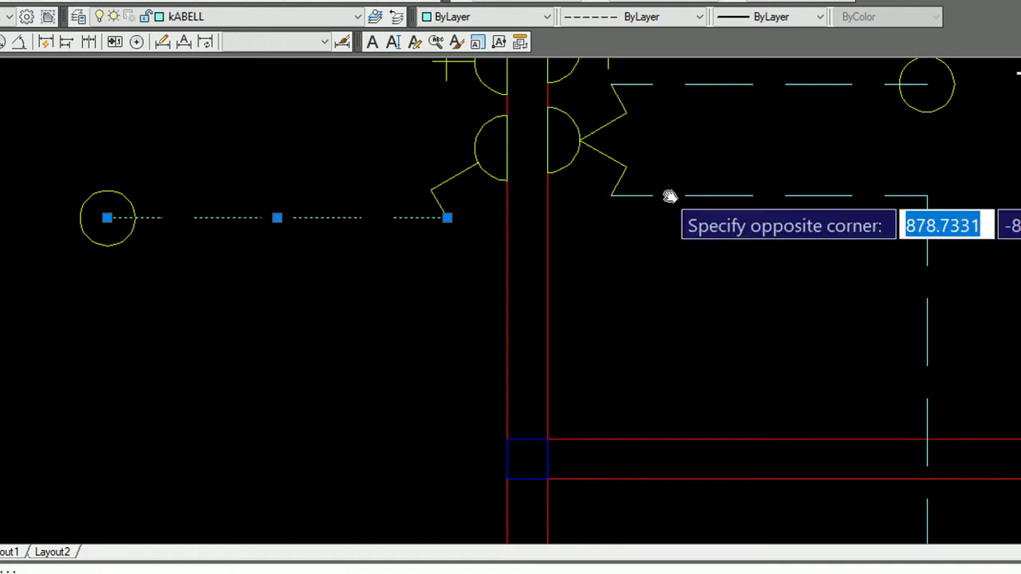
left_click(695, 259)
left_click(798, 161)
left_click(711, 243)
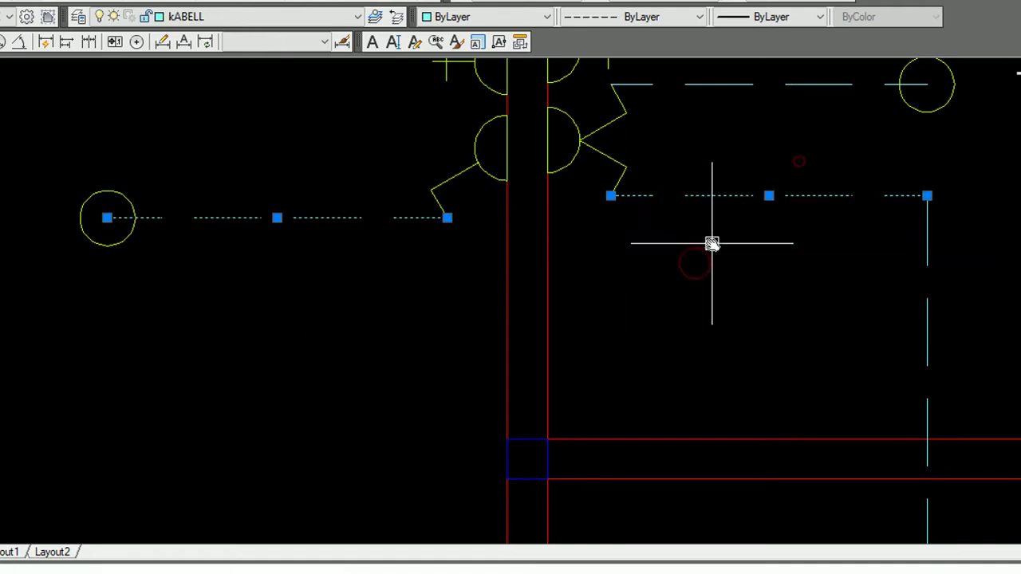
left_click(934, 234)
scroll(708, 241, "down", 4)
middle_click_drag(709, 242, 645, 424)
Add the remaining dashed kABELL lines, including those above the left lamp and the vertical cable.
scroll(603, 387, "up", 5)
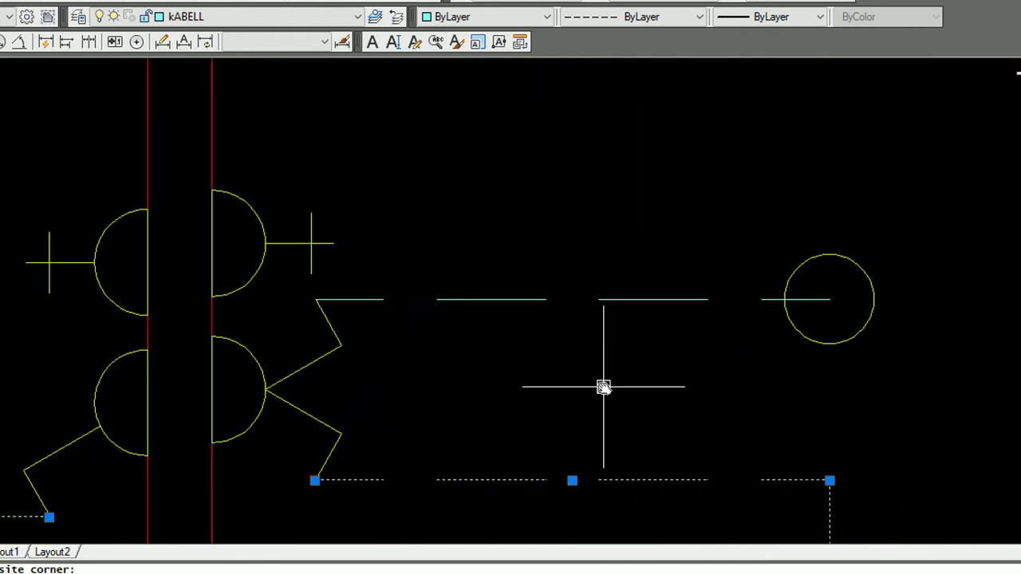
left_click(656, 262)
scroll(561, 344, "down", 5)
scroll(497, 153, "up", 5)
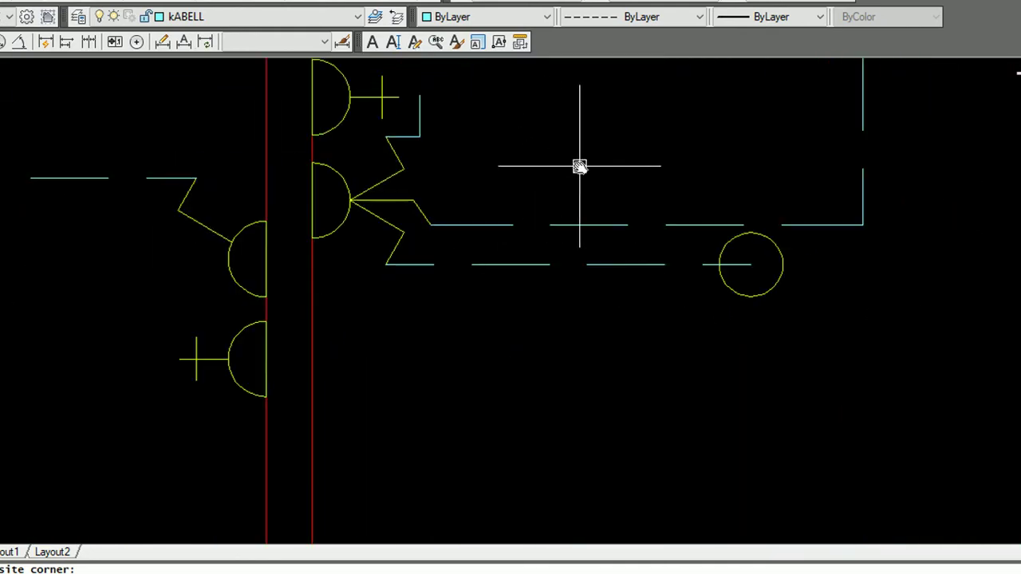
left_click(579, 166)
scroll(484, 312, "down", 5)
scroll(280, 296, "up", 5)
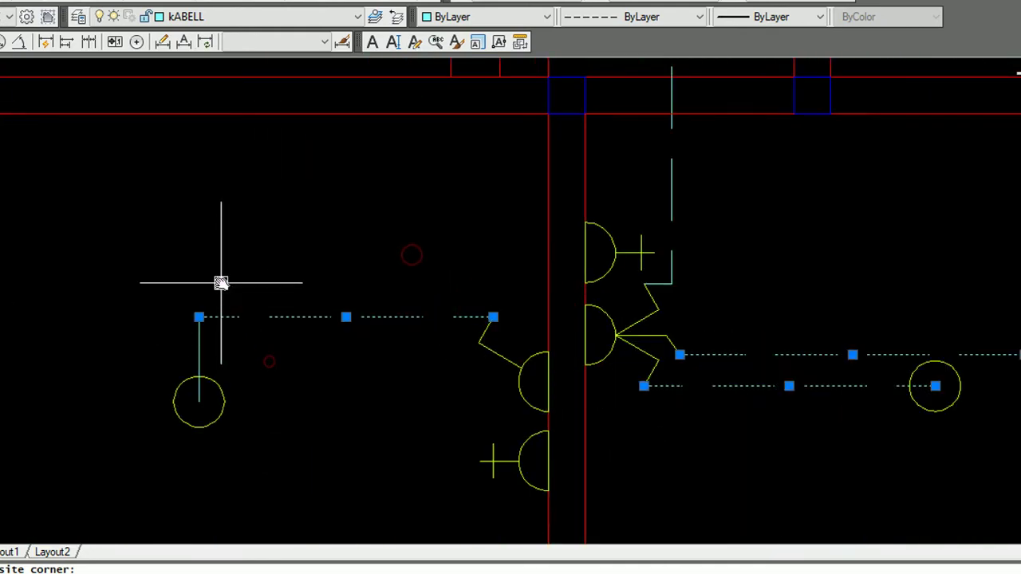
left_click(234, 255)
left_click(187, 327)
scroll(702, 335, "down", 2)
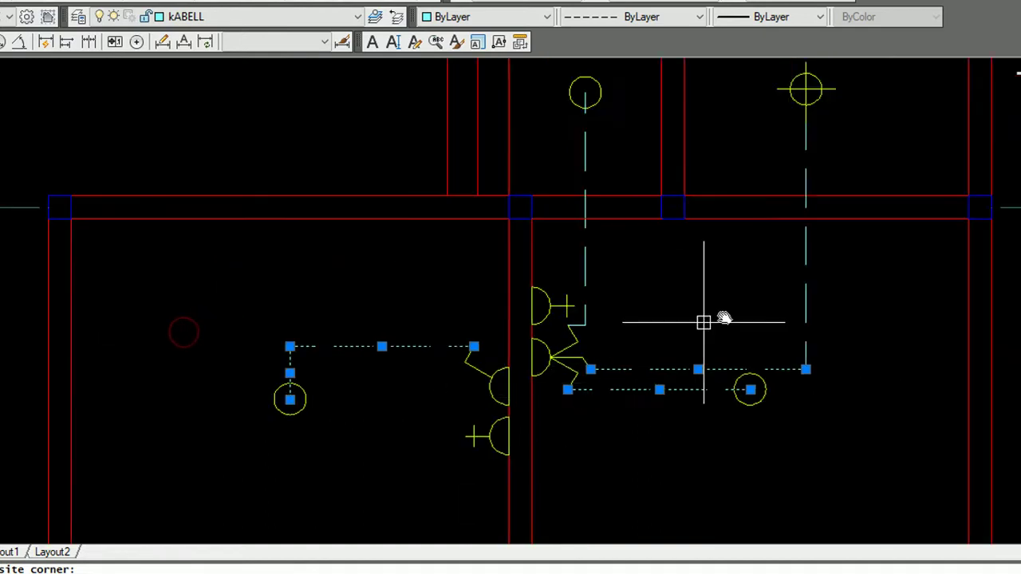
left_click(848, 237)
left_click(550, 266)
Fit the whole floor plan in view and open the Color Control list for the selected cables.
scroll(561, 327, "up", 5)
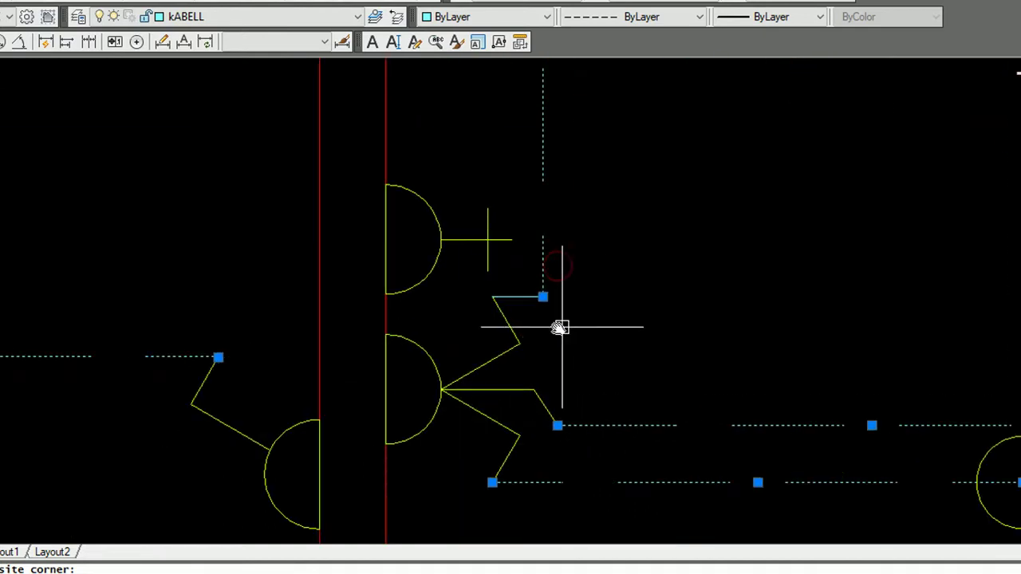
scroll(560, 327, "up", 3)
scroll(508, 273, "down", 4)
scroll(497, 295, "down", 1)
middle_click_drag(601, 295, 536, 497)
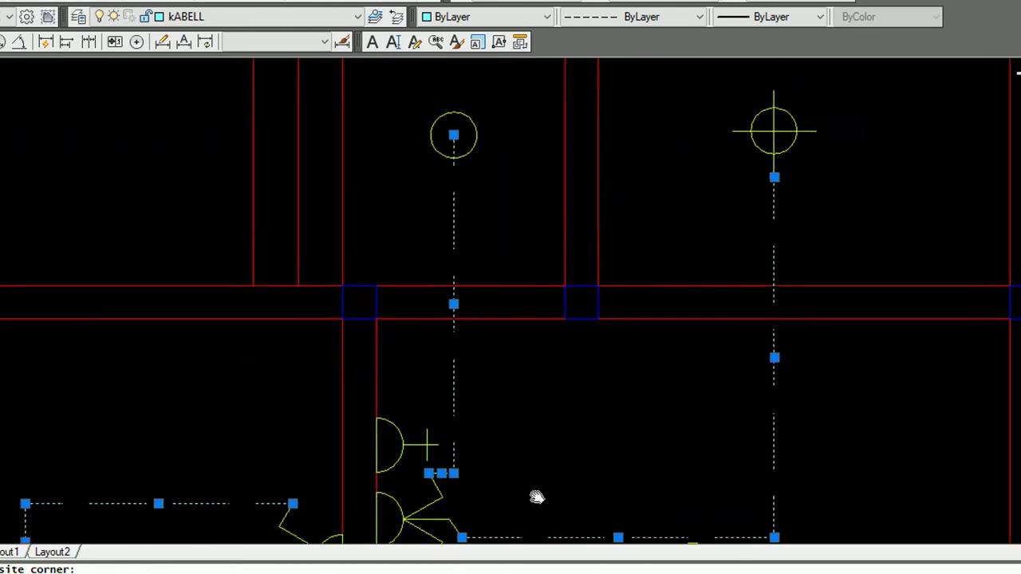
scroll(586, 255, "down", 5)
mouse_move(581, 290)
middle_mouse_down()
mouse_move(542, 228)
mouse_move(522, 276)
middle_mouse_up()
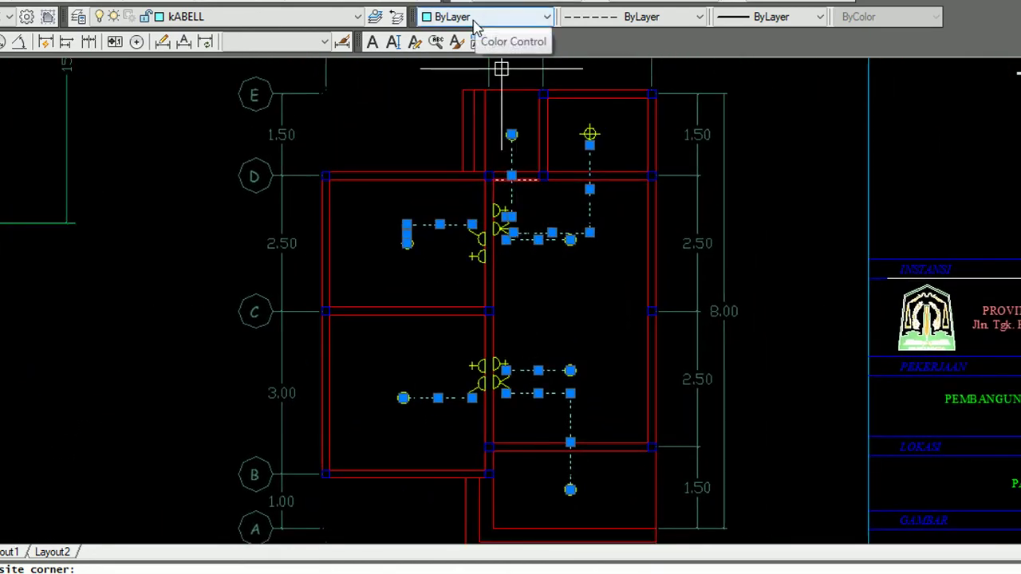
left_click(476, 23)
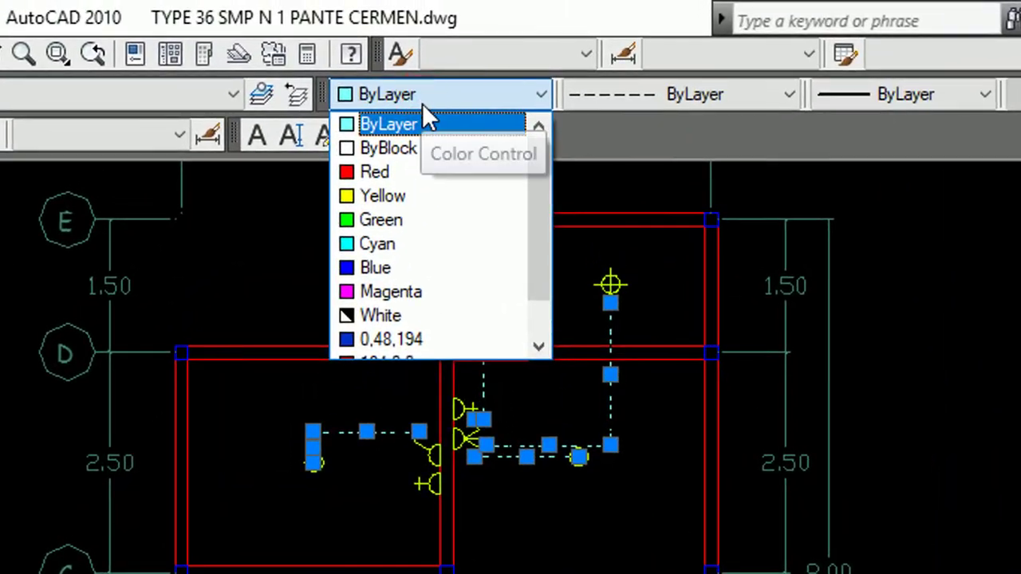
scroll(435, 259, "down", 1)
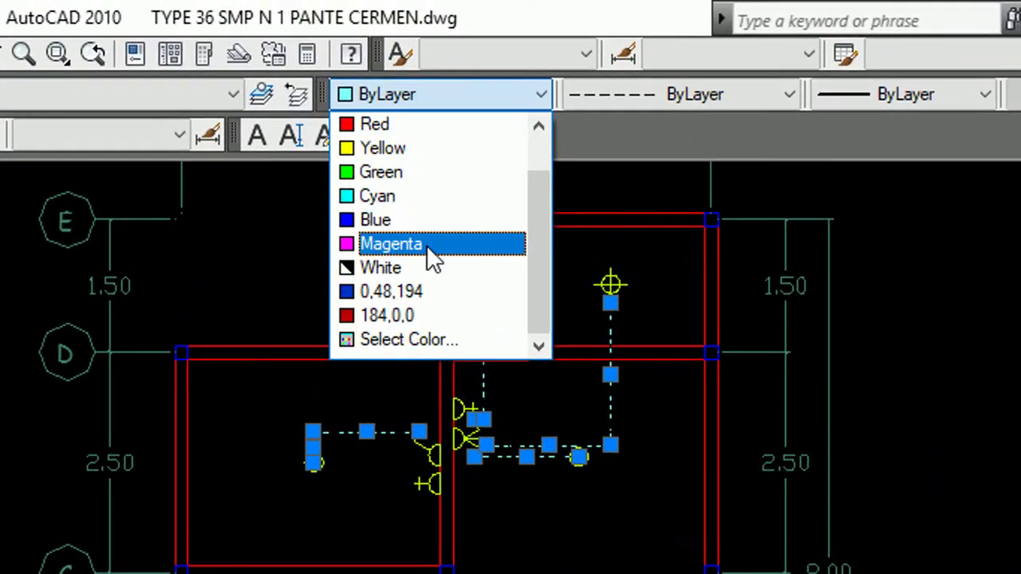
Give the cable lines true colour 214,0,0 by starting from index 10 and lowering luminance to 42.
left_click(386, 339)
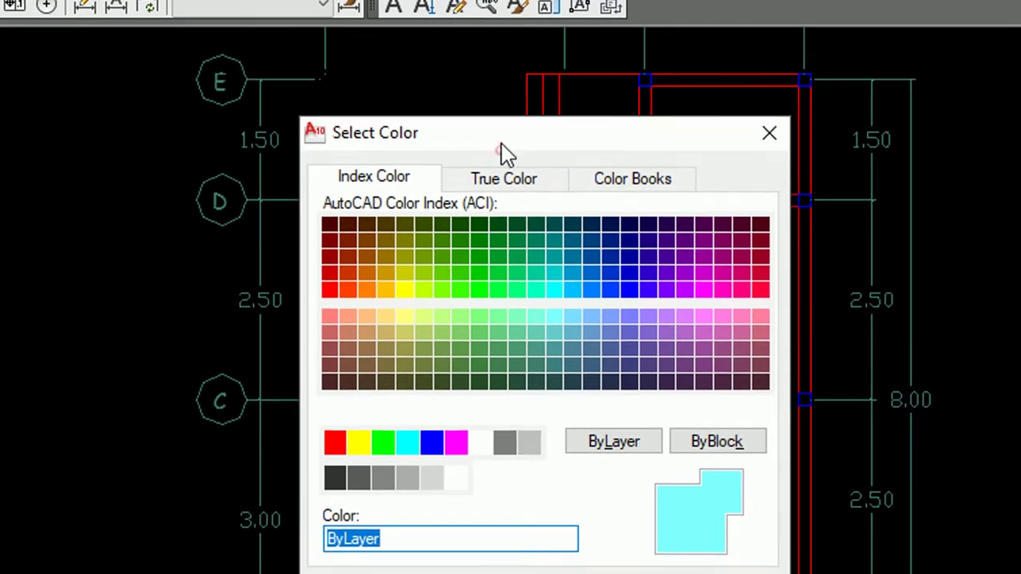
left_click_drag(502, 152, 508, 74)
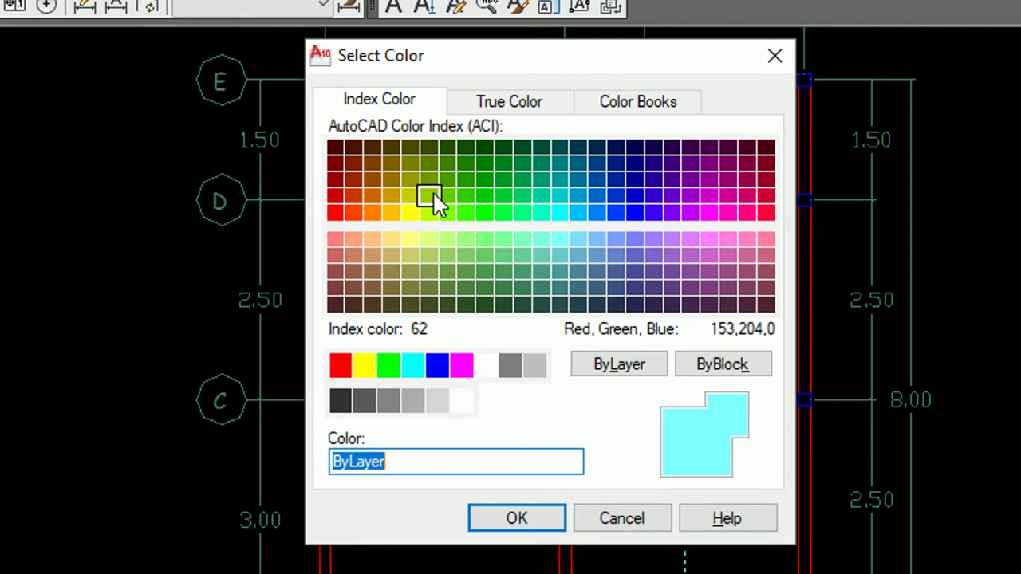
left_click(335, 212)
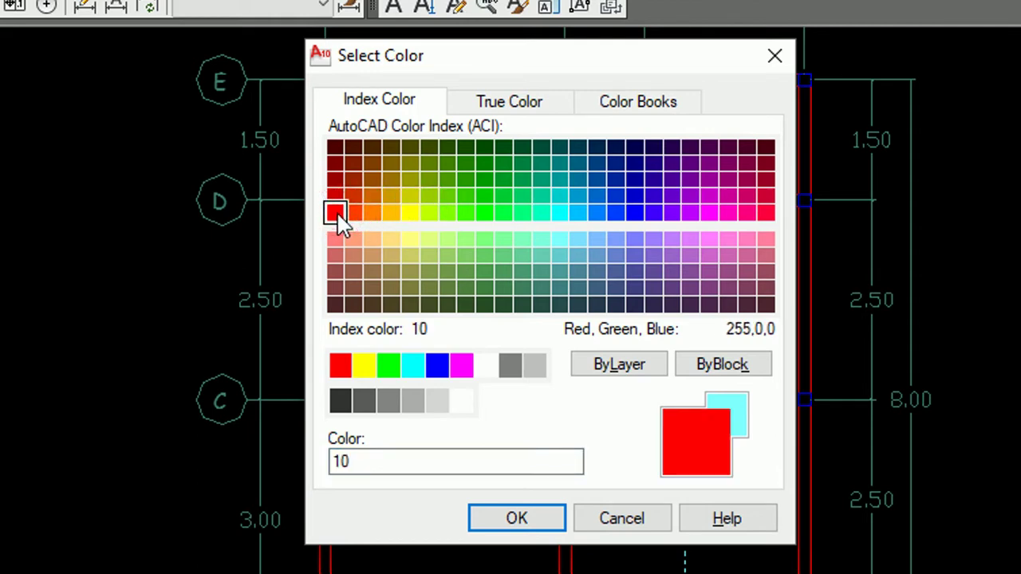
left_click(519, 114)
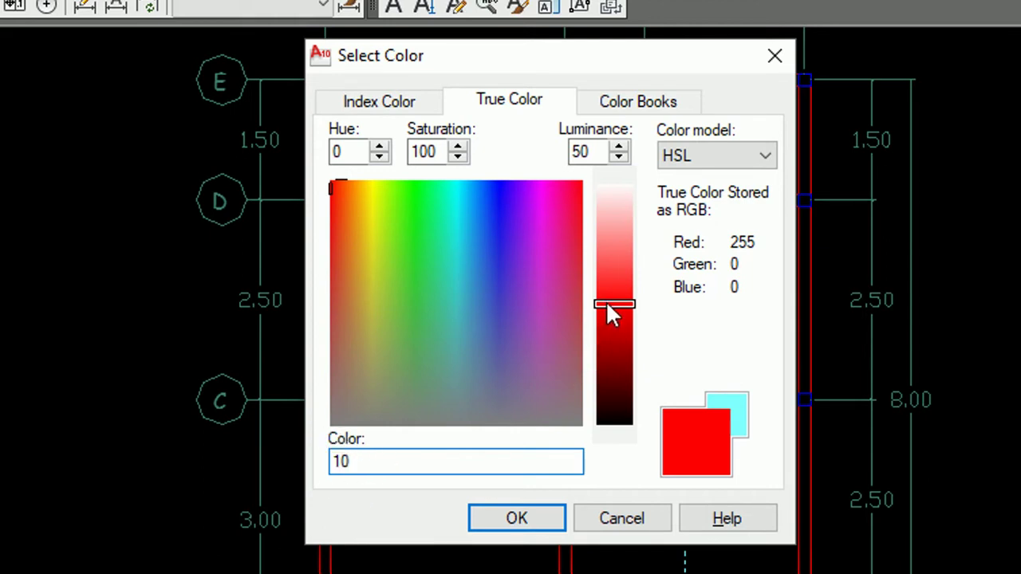
left_click_drag(608, 305, 608, 322)
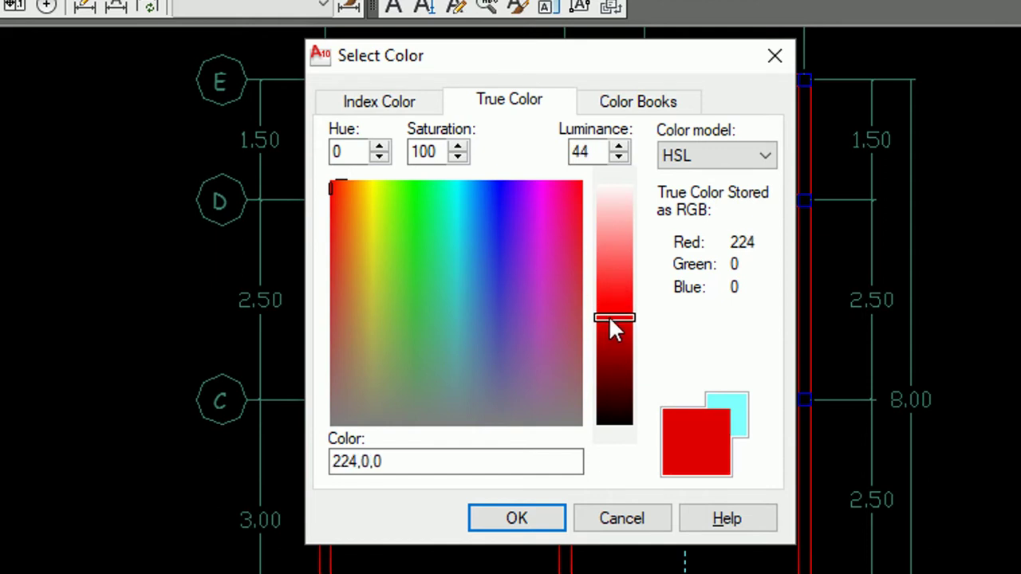
left_click_drag(610, 321, 607, 326)
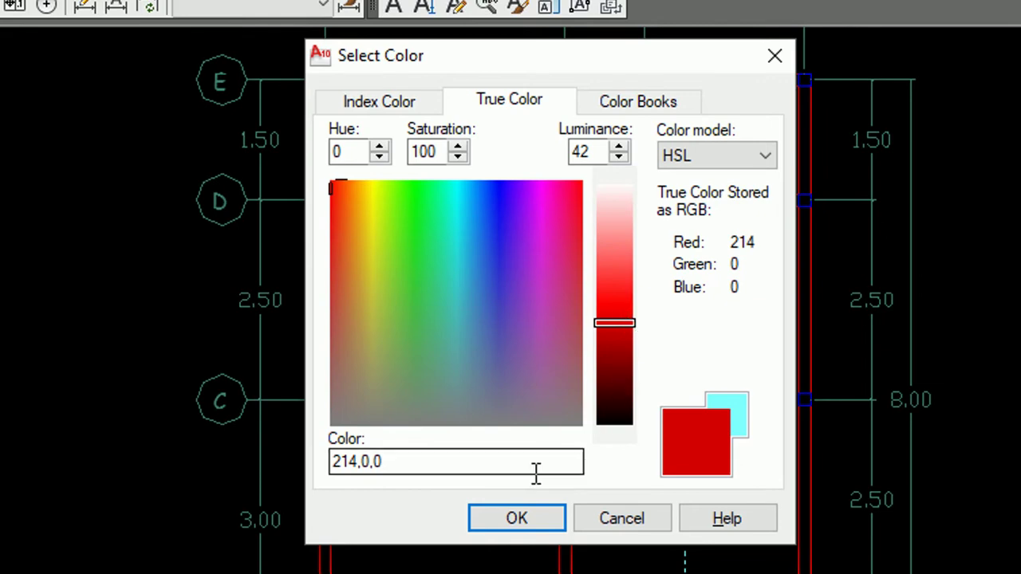
left_click(510, 520)
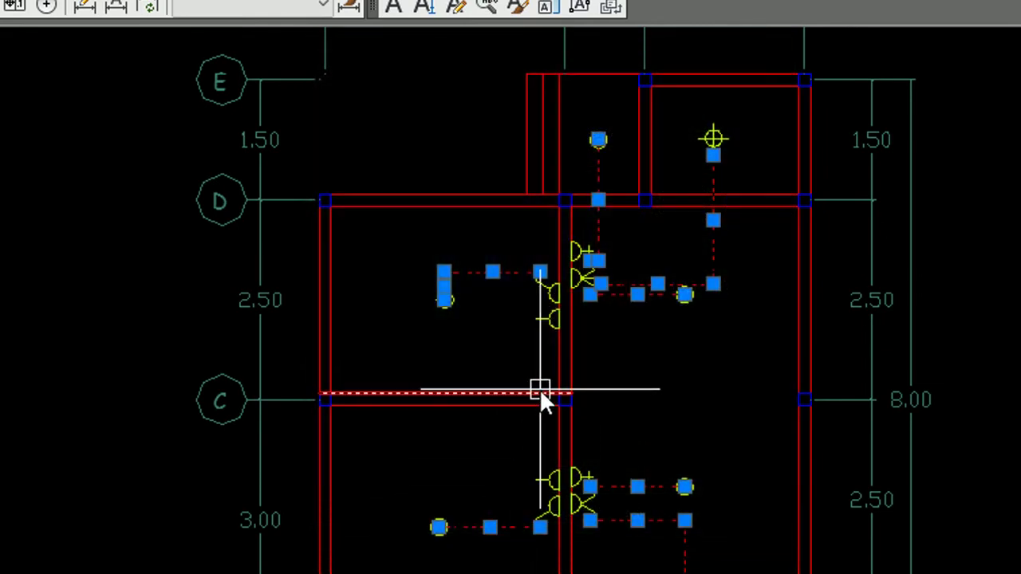
Deselect the cables, then select the small lamp, both wall fixtures and the right lamp circle.
key("Escape")
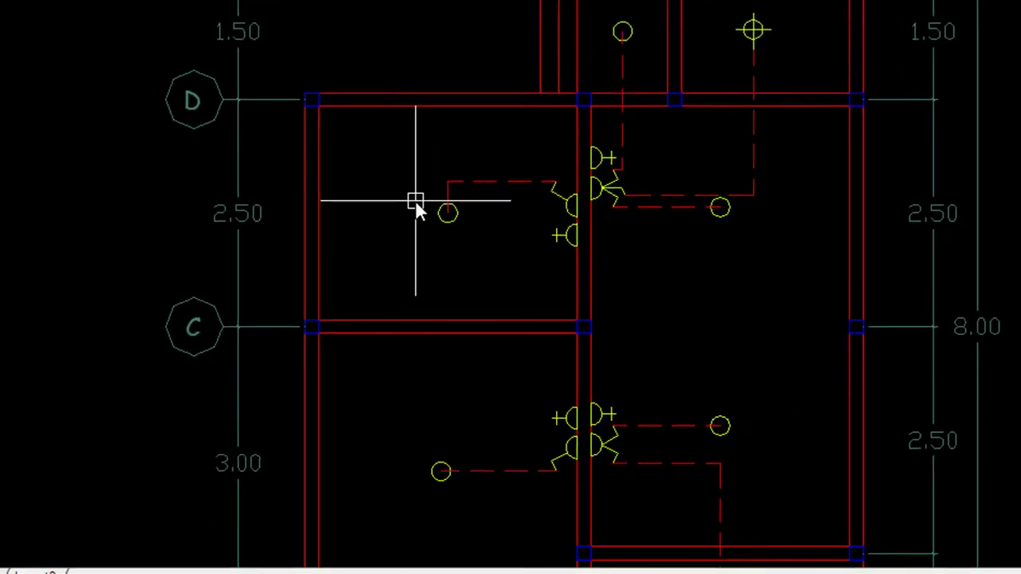
left_click(415, 202)
left_click(457, 225)
scroll(511, 223, "up", 3)
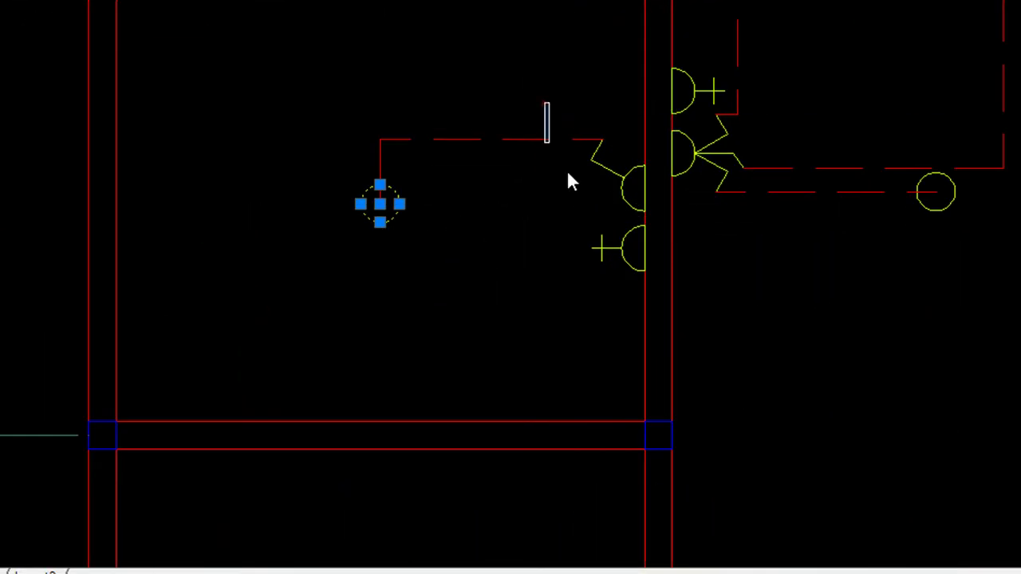
left_click(543, 102)
left_click(678, 309)
left_click(586, 18)
left_click(763, 266)
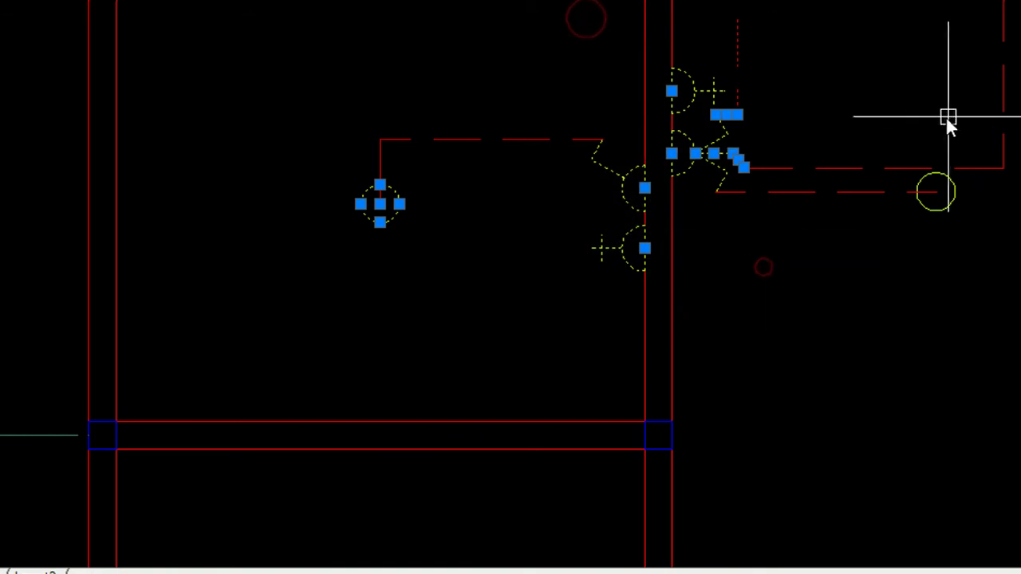
left_click(913, 119)
left_click(961, 219)
scroll(781, 88, "down", 3)
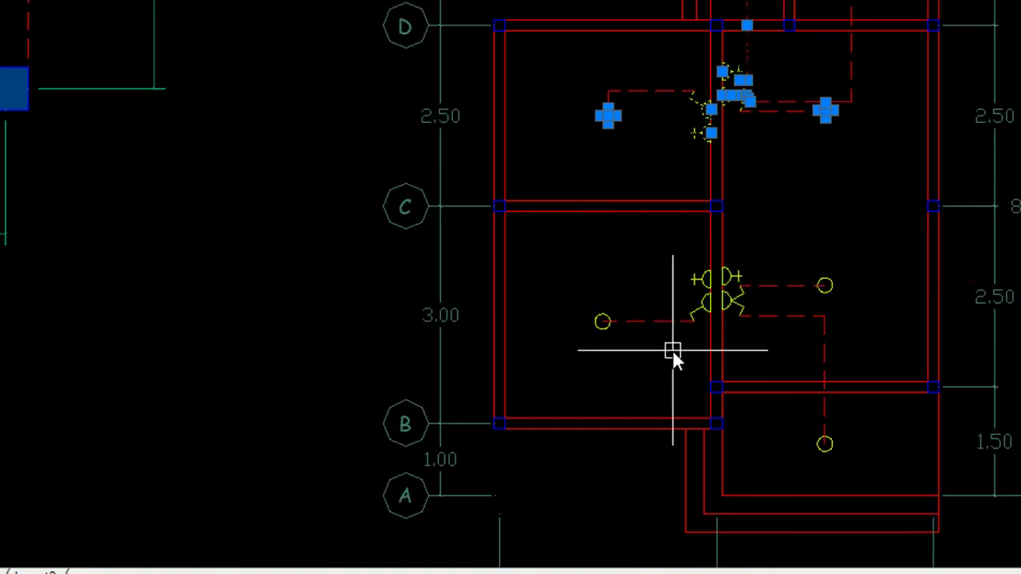
Add the next lamp circles, the switch block and the lower lamp circle to the selection.
left_click(564, 267)
left_click(652, 372)
left_click(673, 243)
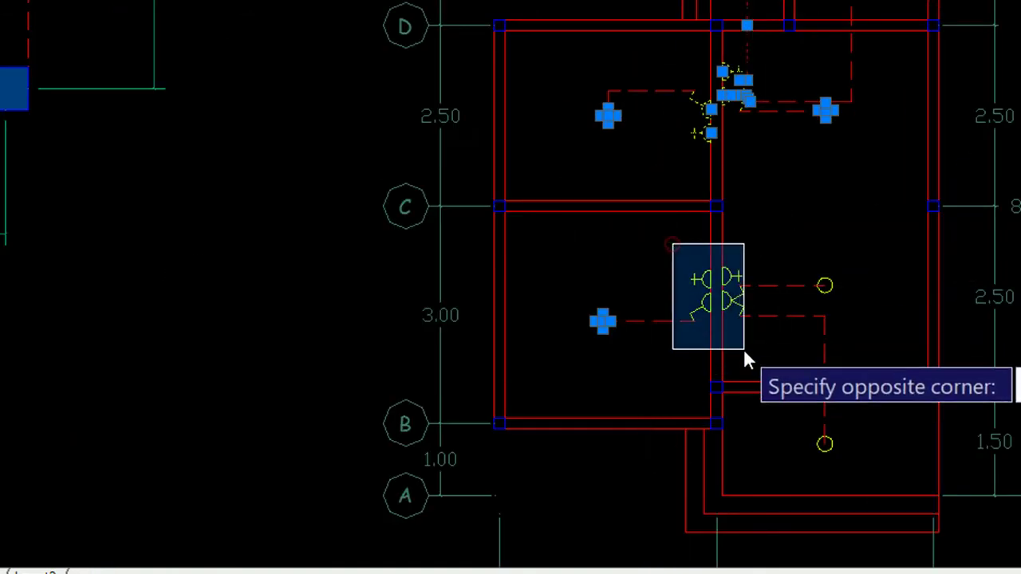
left_click(743, 349)
left_click(804, 250)
left_click(848, 321)
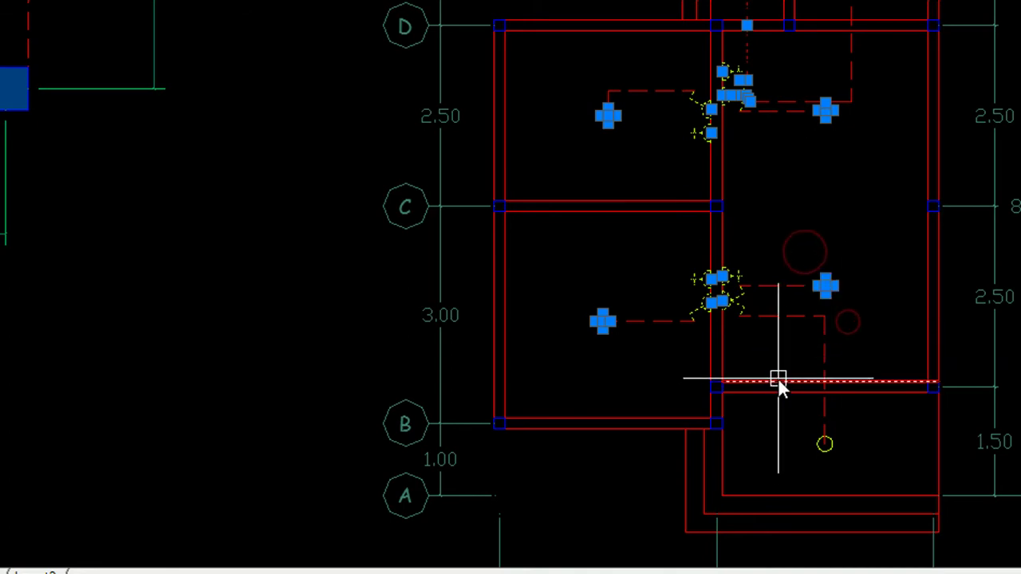
left_click(802, 372)
left_click(860, 466)
Add the upper-right and left yellow lamp circles, then pan to reframe the plan.
middle_click_drag(740, 104, 686, 279)
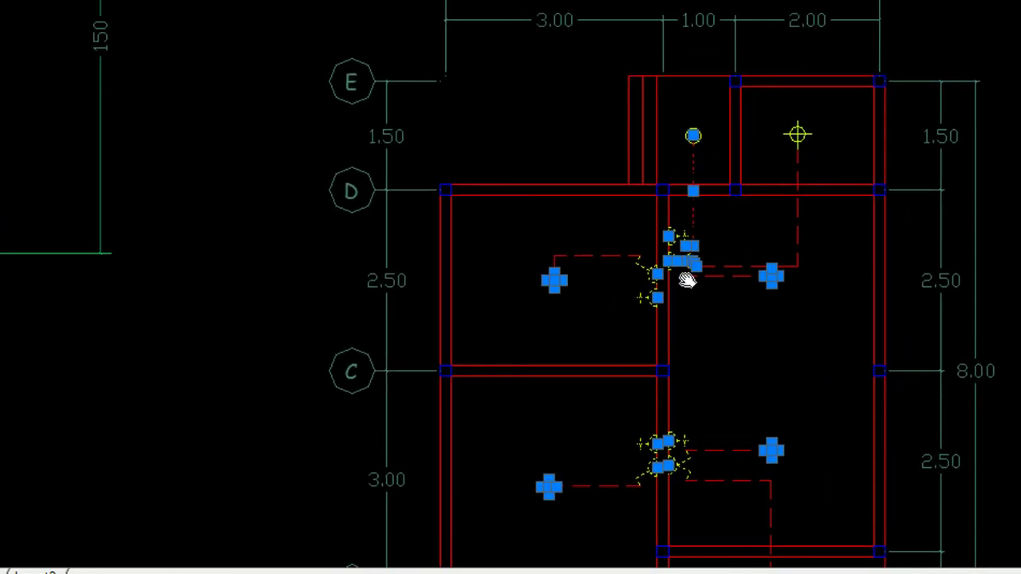
scroll(790, 120, "up", 5)
left_click(726, 123)
left_click(901, 287)
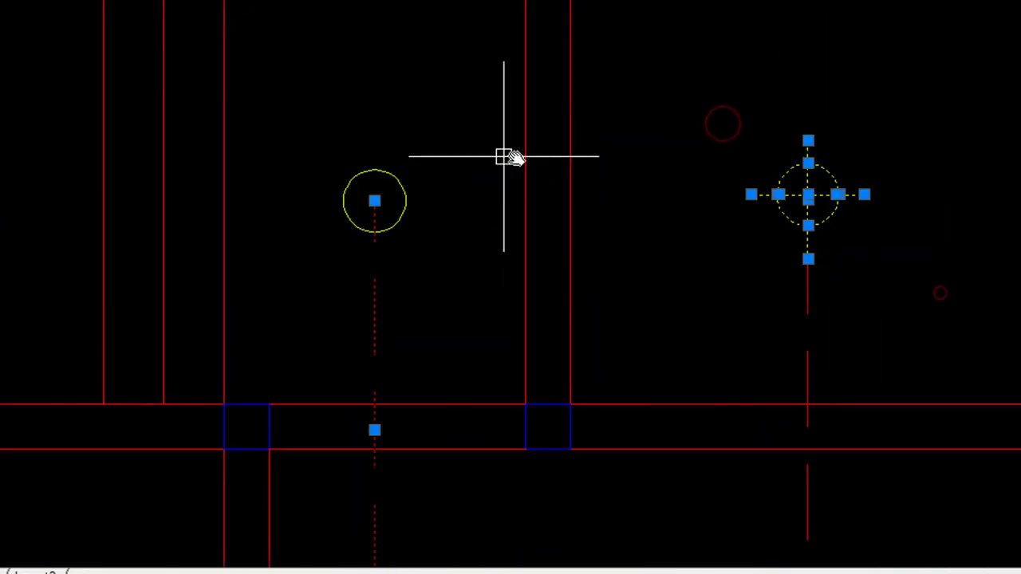
left_click(314, 136)
left_click(445, 268)
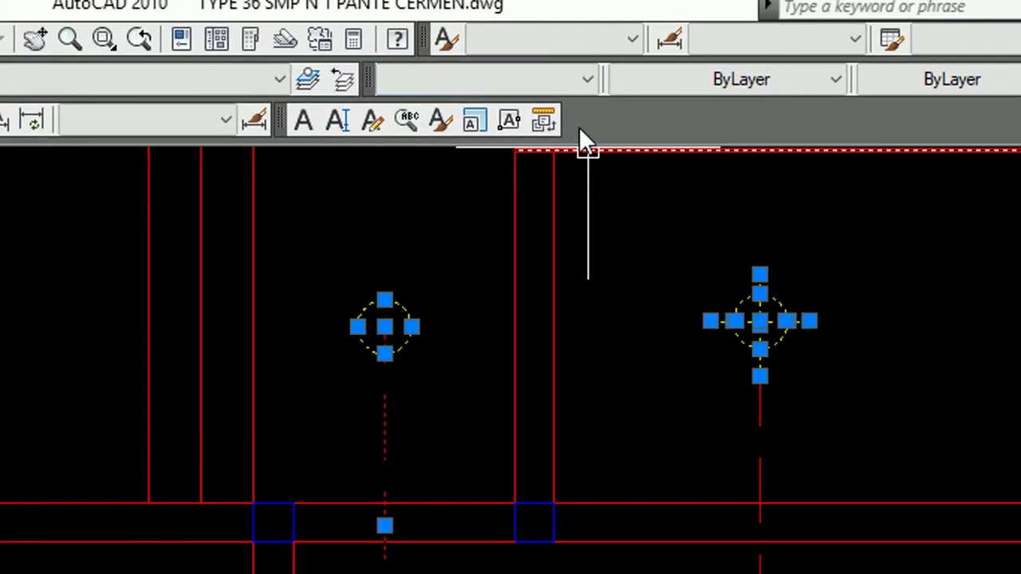
scroll(597, 239, "down", 3)
middle_click_drag(598, 331, 558, 380)
scroll(597, 194, "up", 4)
mouse_move(597, 194)
middle_mouse_down()
mouse_move(566, 488)
mouse_move(583, 176)
mouse_move(588, 397)
middle_mouse_up()
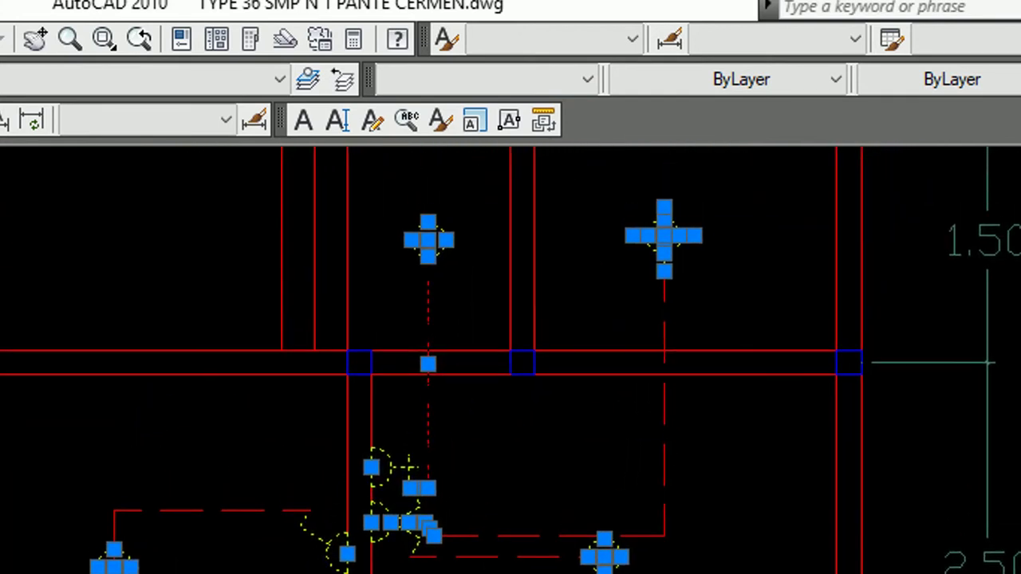
middle_click_drag(511, 239, 487, 504)
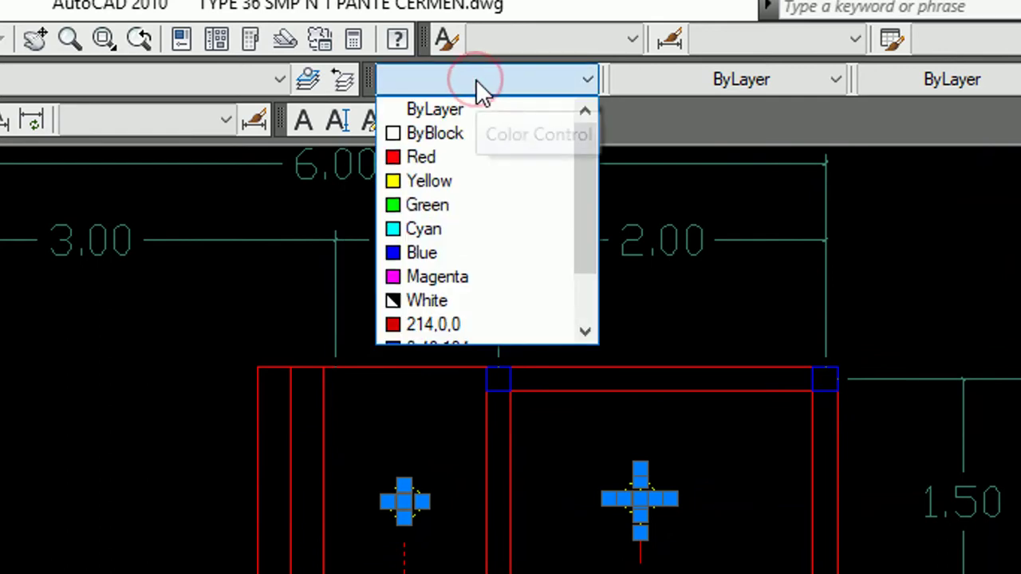
Recolour the selected lamps and switches to true colour 0,112,224, starting from index 150 with luminance 44.
scroll(417, 226, "down", 1)
left_click(435, 322)
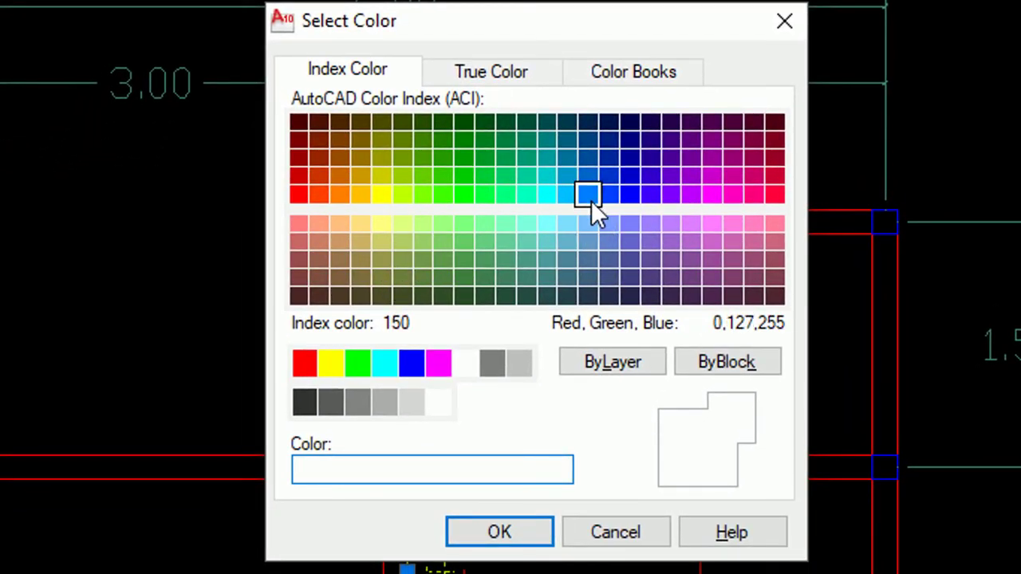
left_click(591, 201)
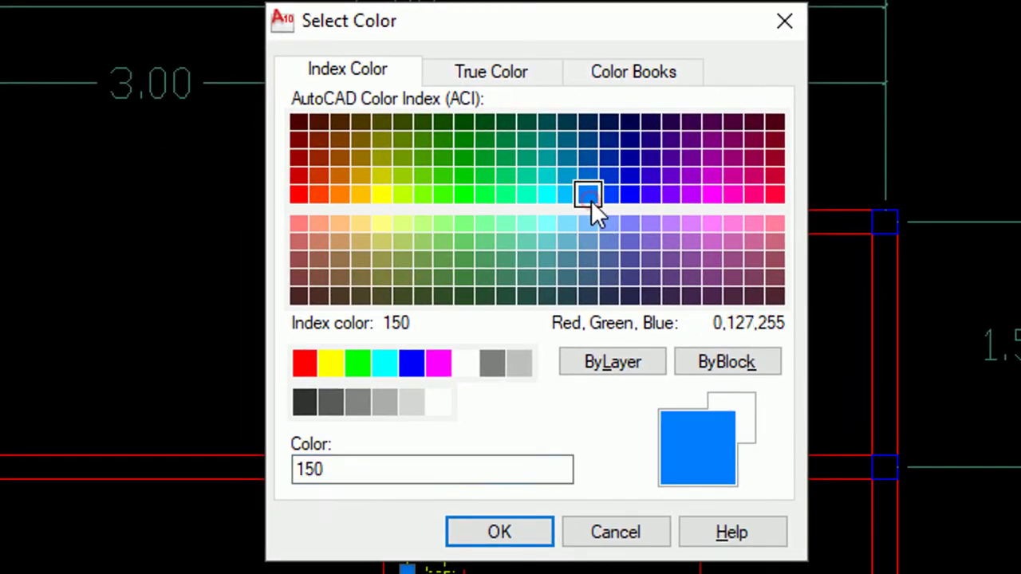
left_click(485, 70)
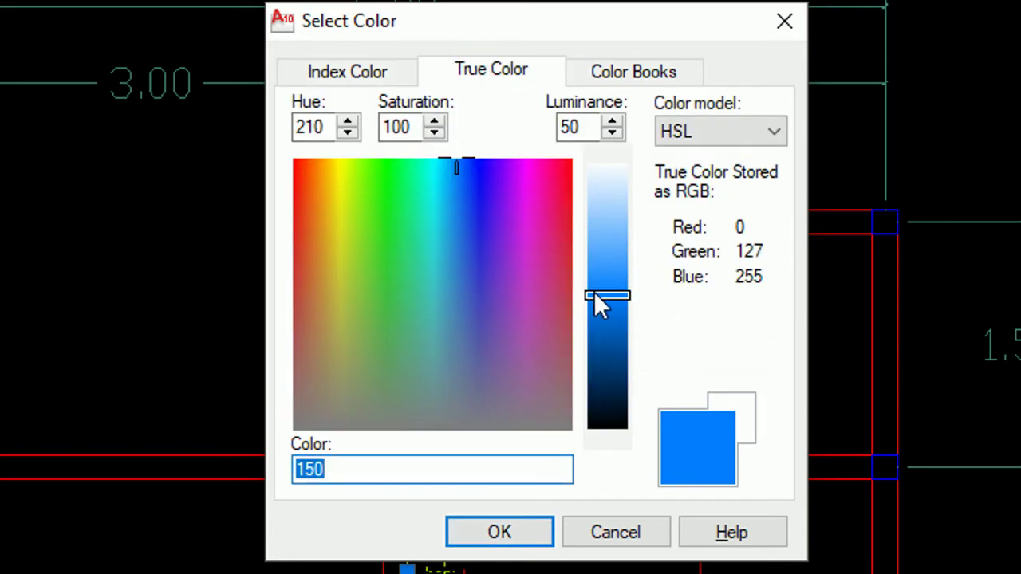
left_click_drag(598, 296, 599, 304)
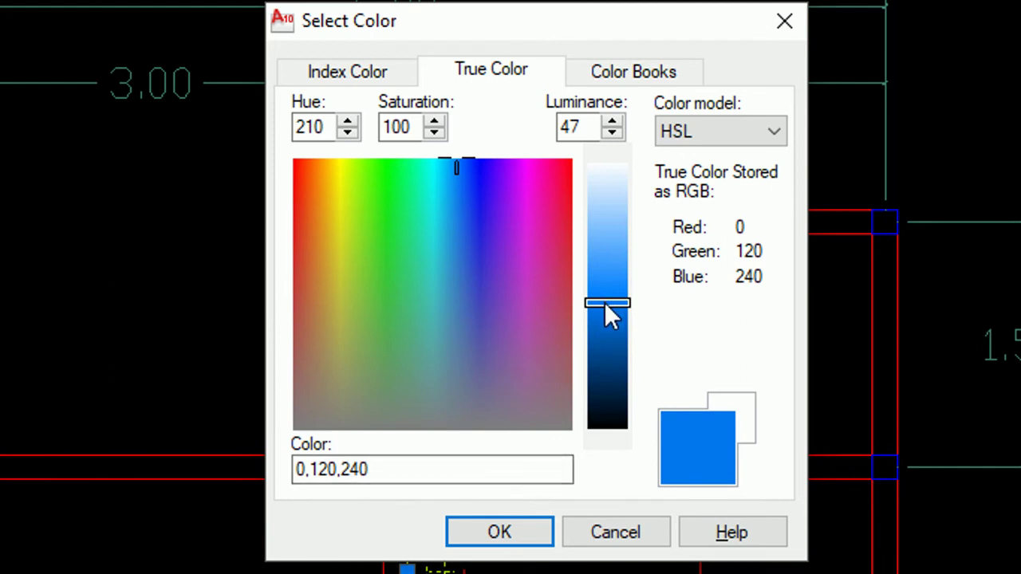
left_click_drag(604, 303, 605, 311)
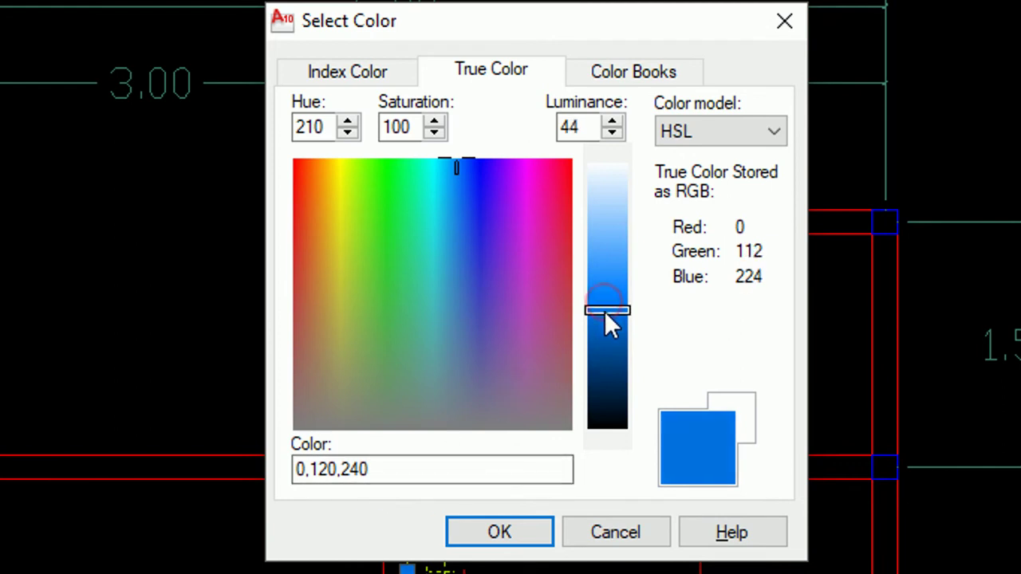
left_click(483, 532)
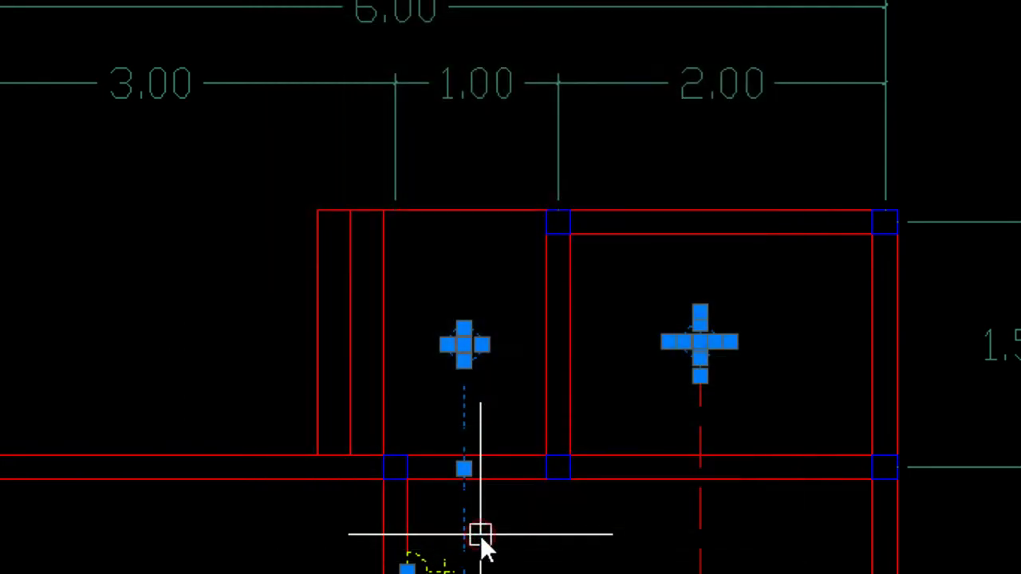
Dismiss the missing plotter warning, load the <Previous plot> page setup and request a preview.
scroll(702, 204, "down", 4)
scroll(749, 193, "down", 3)
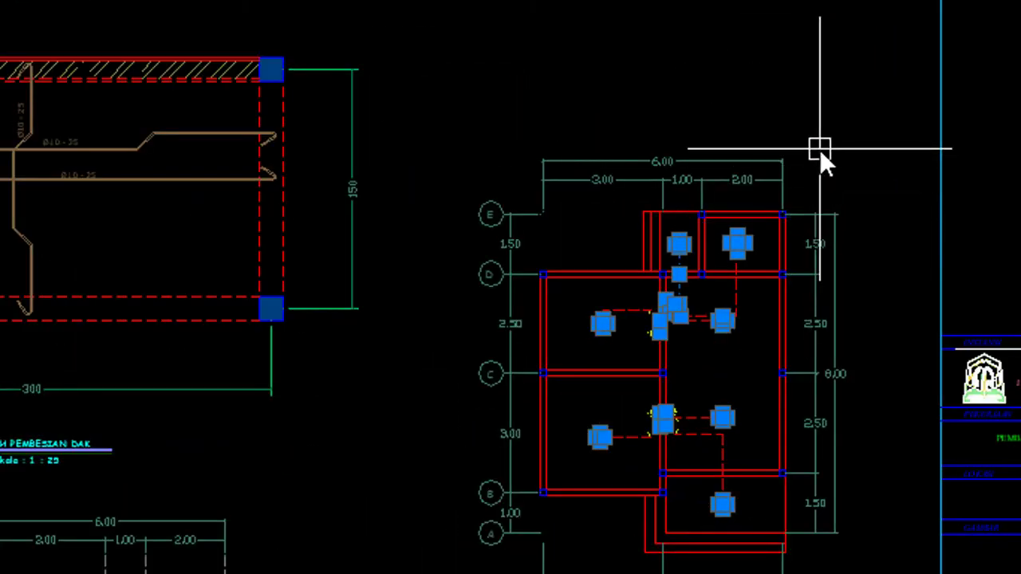
scroll(657, 99, "down", 3)
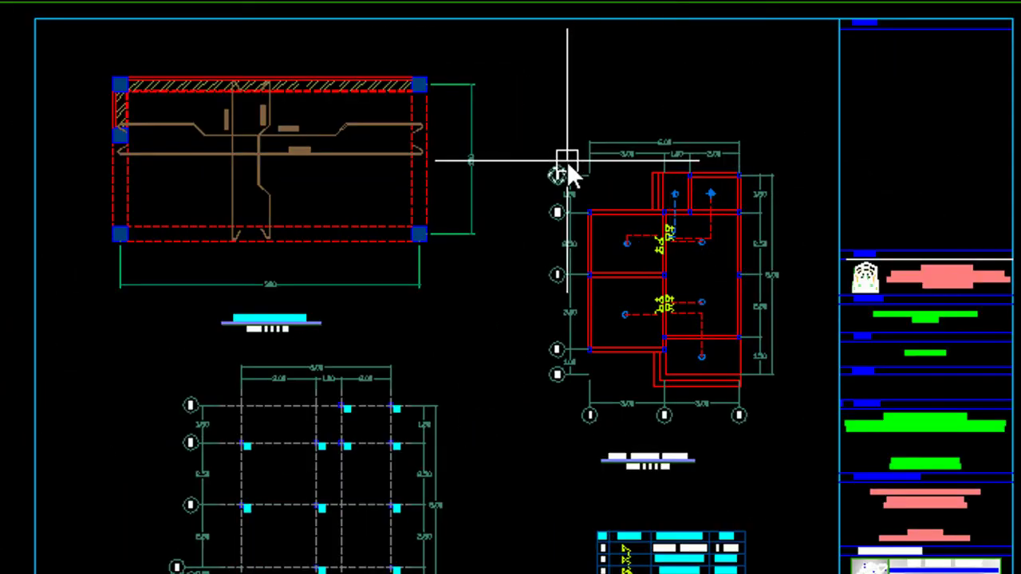
mouse_move(567, 167)
middle_mouse_down()
mouse_move(604, 262)
mouse_move(666, 151)
middle_mouse_up()
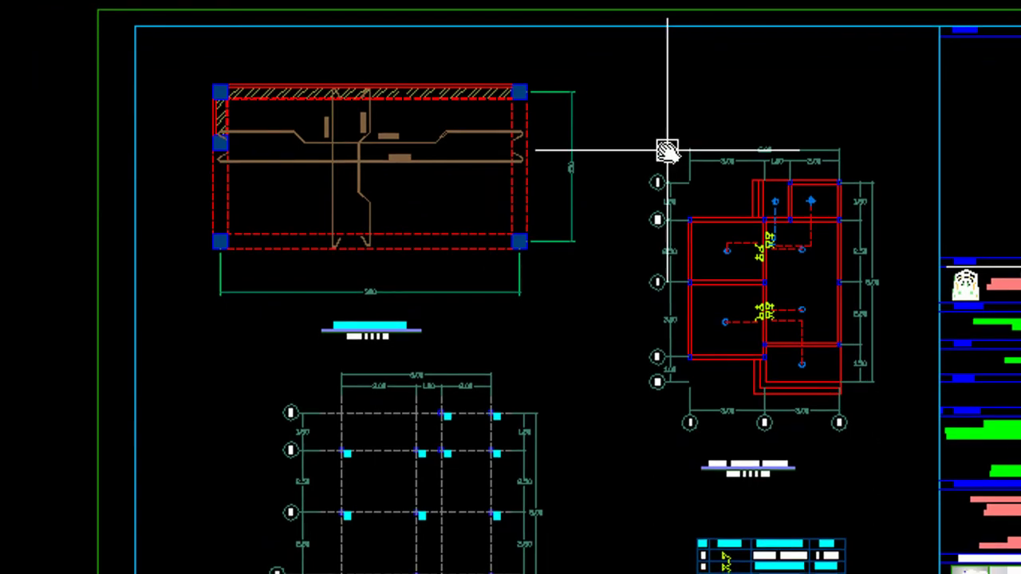
scroll(666, 151, "down", 3)
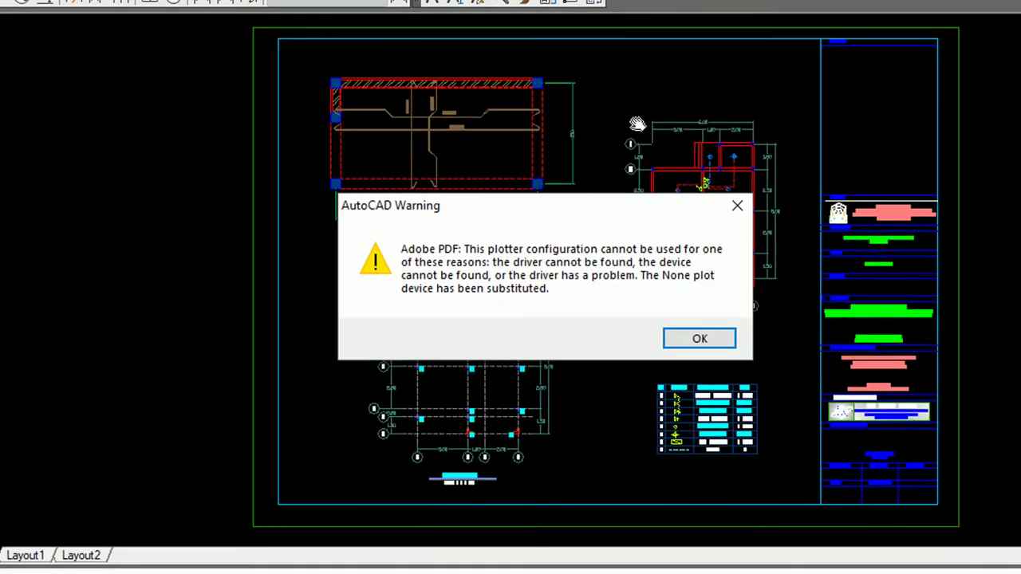
left_click(694, 334)
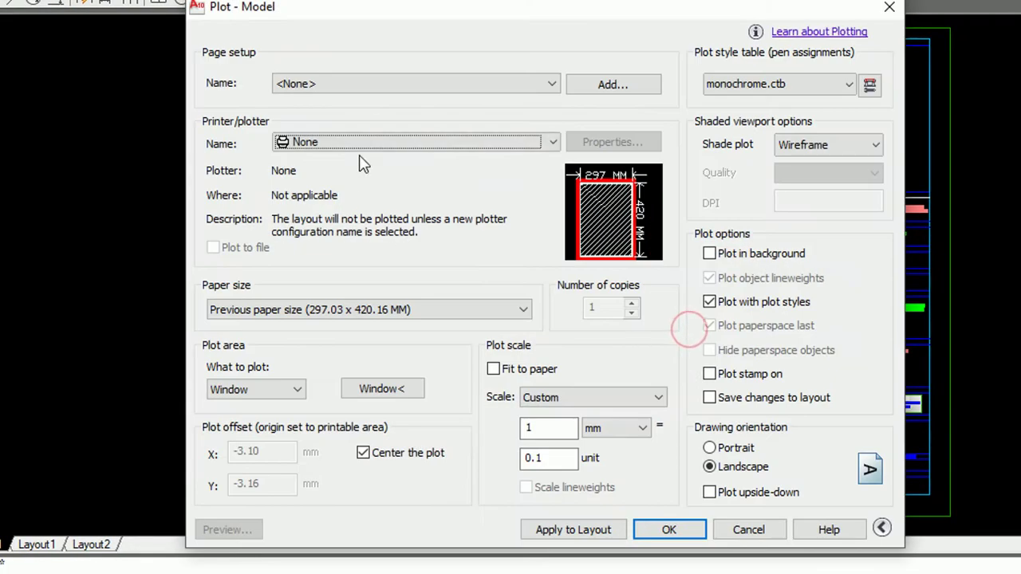
left_click(375, 83)
left_click(382, 114)
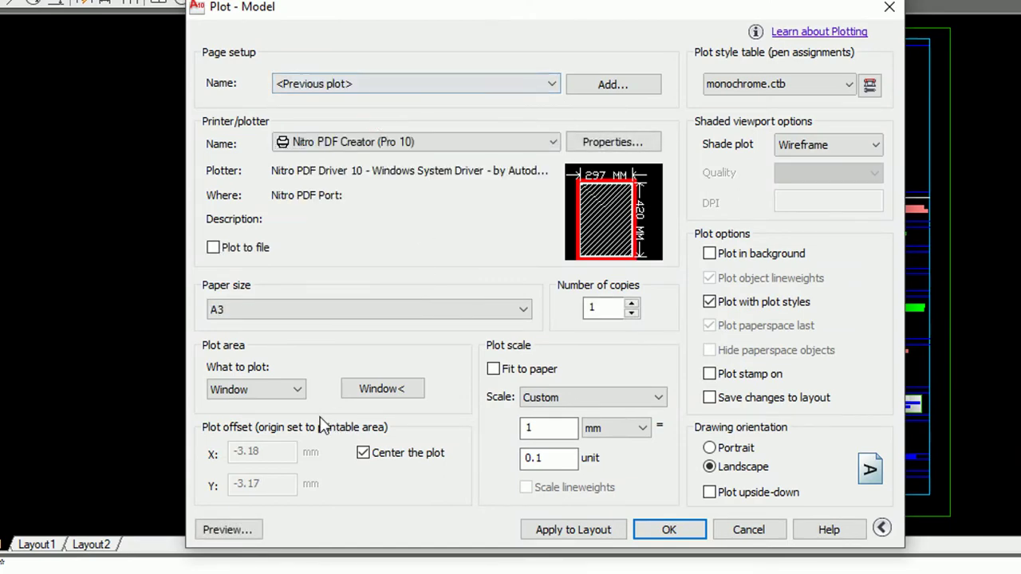
left_click(227, 532)
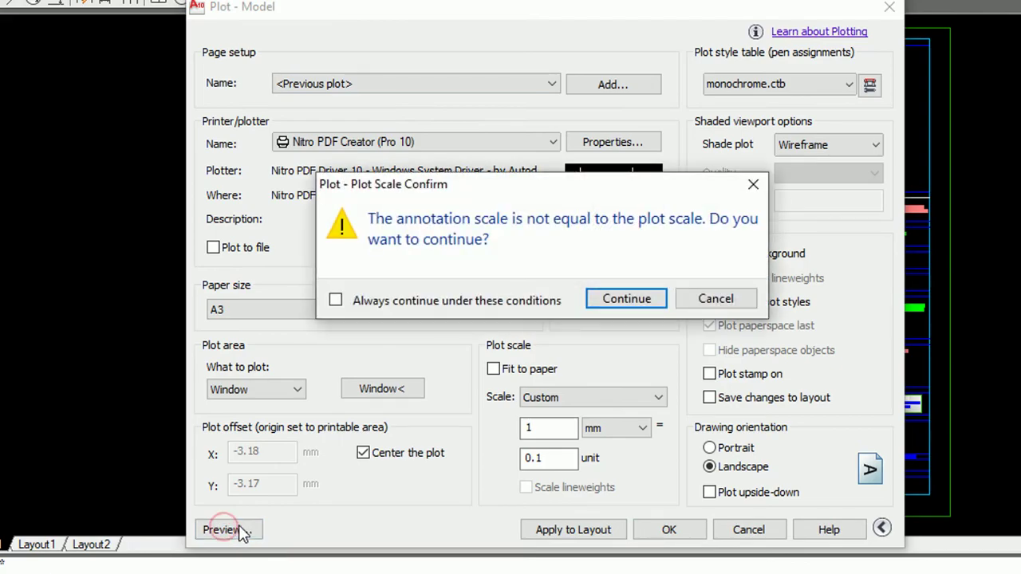
Continue past the scale warning and zoom in to check the red dashed cables and blue lamps.
left_click(626, 299)
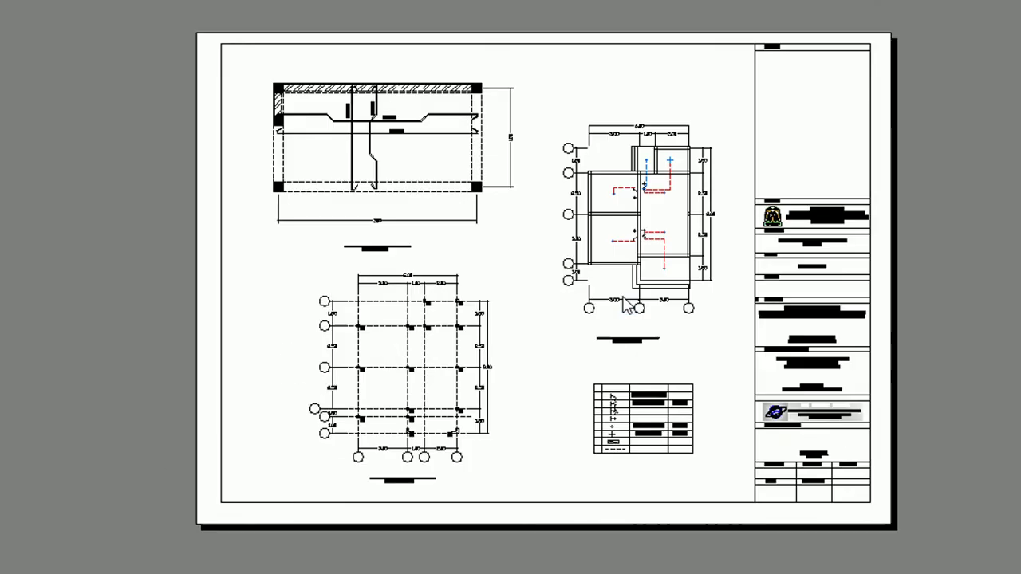
scroll(670, 162, "up", 3)
scroll(659, 210, "up", 3)
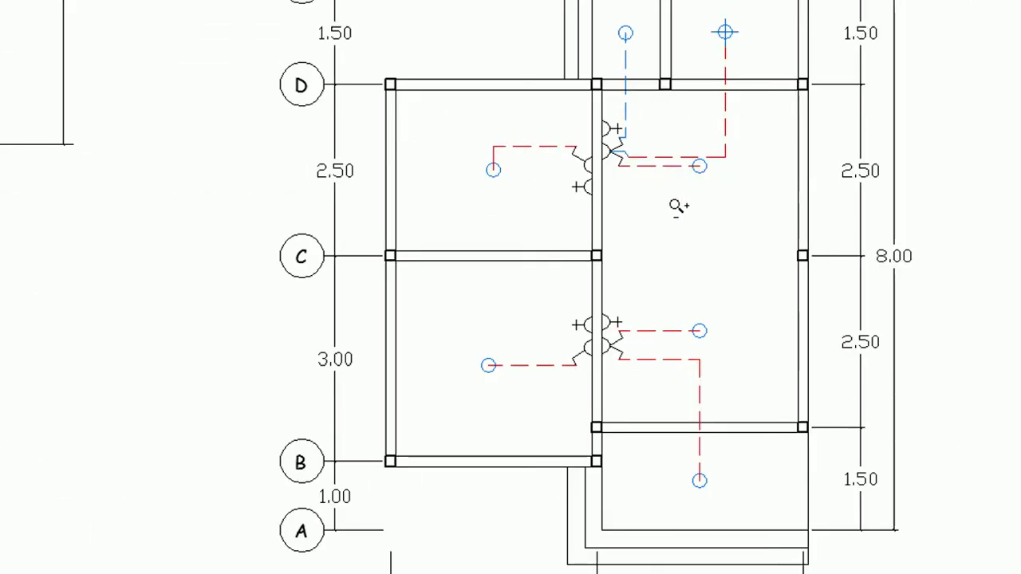
middle_click_drag(677, 207, 618, 258)
scroll(562, 151, "up", 6)
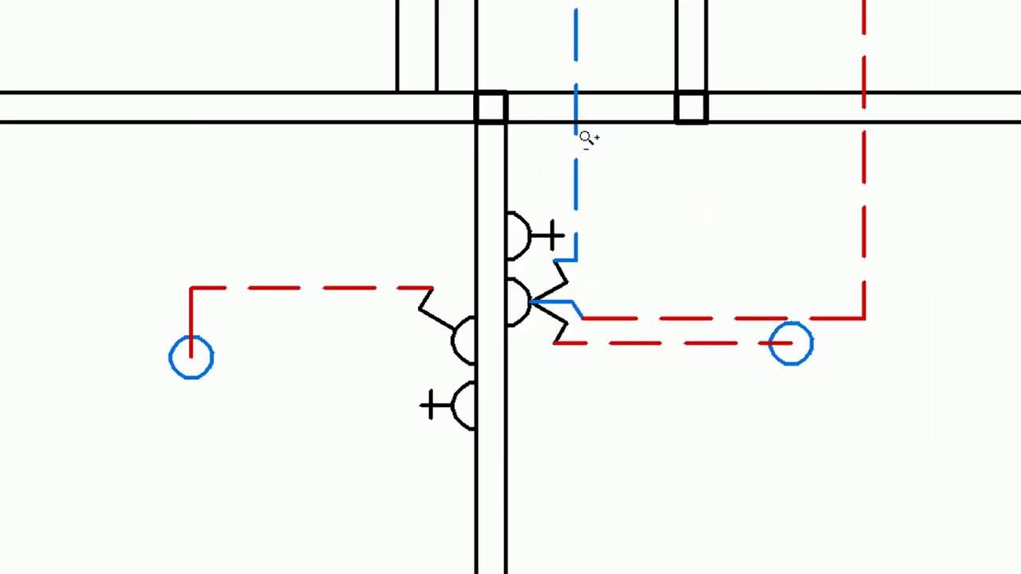
mouse_move(586, 136)
middle_mouse_down()
mouse_move(609, 221)
mouse_move(579, 276)
middle_mouse_up()
scroll(579, 277, "down", 5)
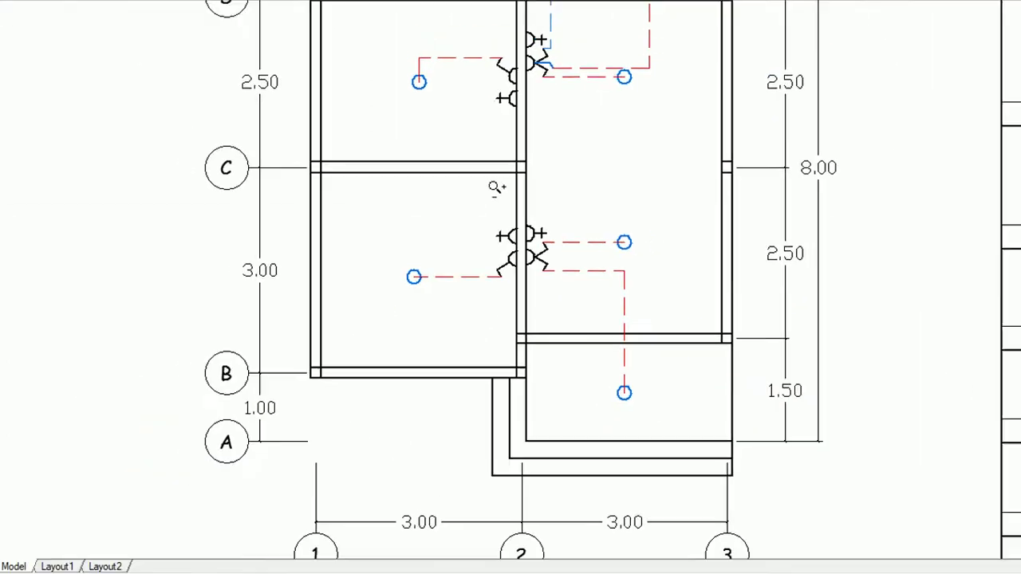